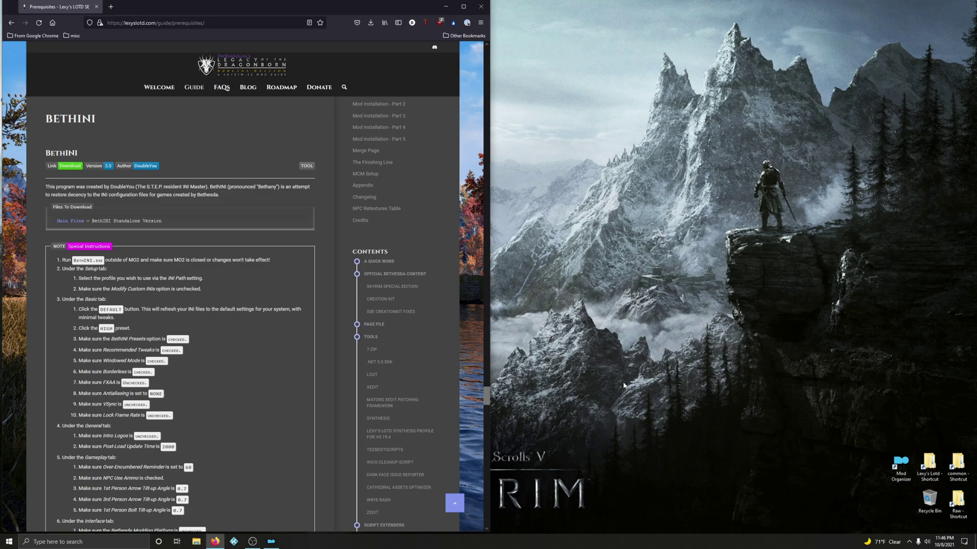
Follow the guide's BethINI Download link to the BethINI page on Nexus Mods.
{"action": "left_click", "coordinate": [70, 168]}
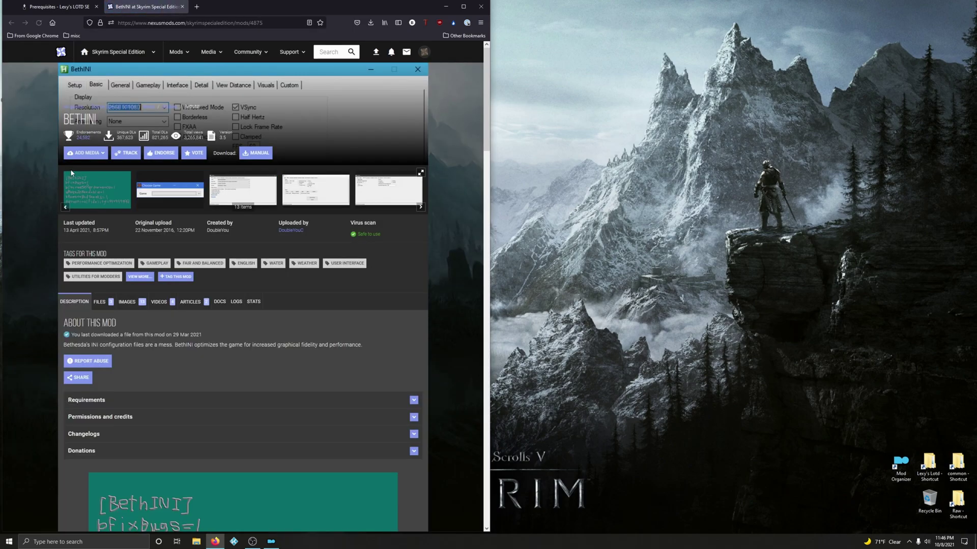
Manually download the BethINI Standalone Version zip, then open its Downloads folder.
{"action": "left_click", "coordinate": [100, 303]}
{"action": "scroll", "coordinate": [100, 302], "scroll_direction": "down", "scroll_amount": 3}
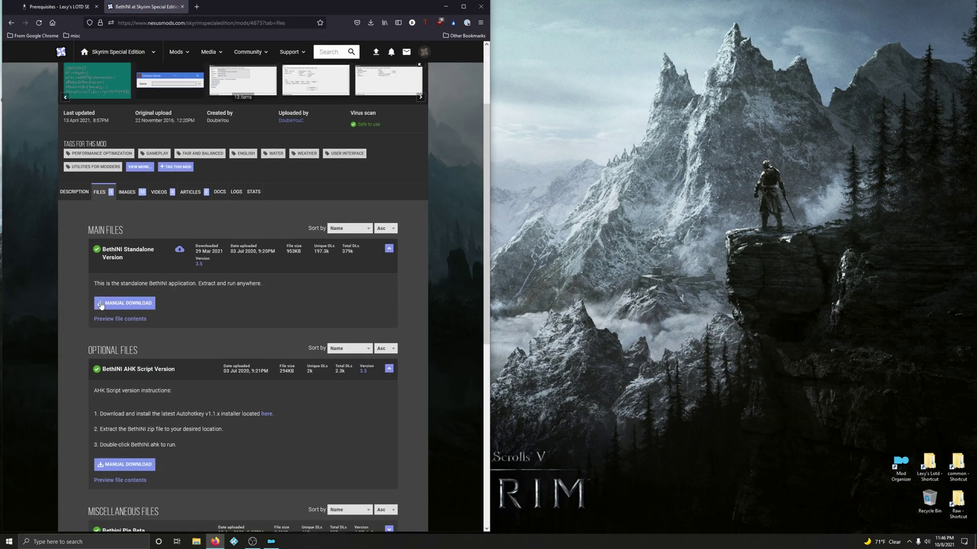
{"action": "left_click", "coordinate": [119, 301]}
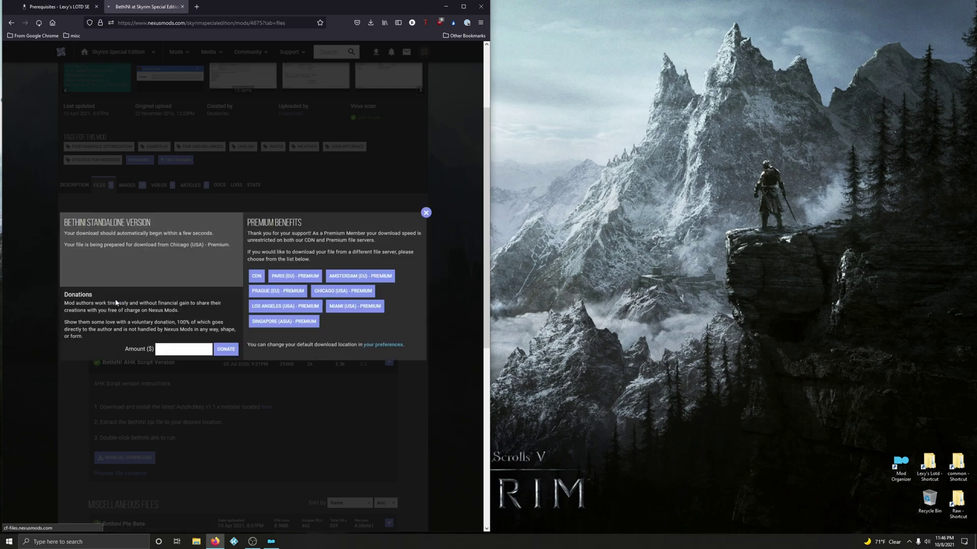
{"action": "left_click", "coordinate": [413, 241]}
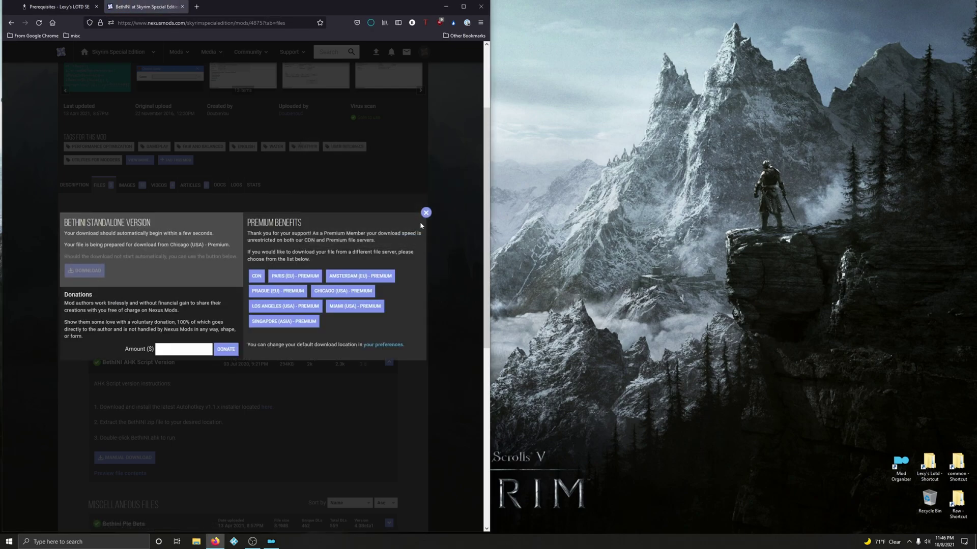
{"action": "left_click", "coordinate": [425, 213]}
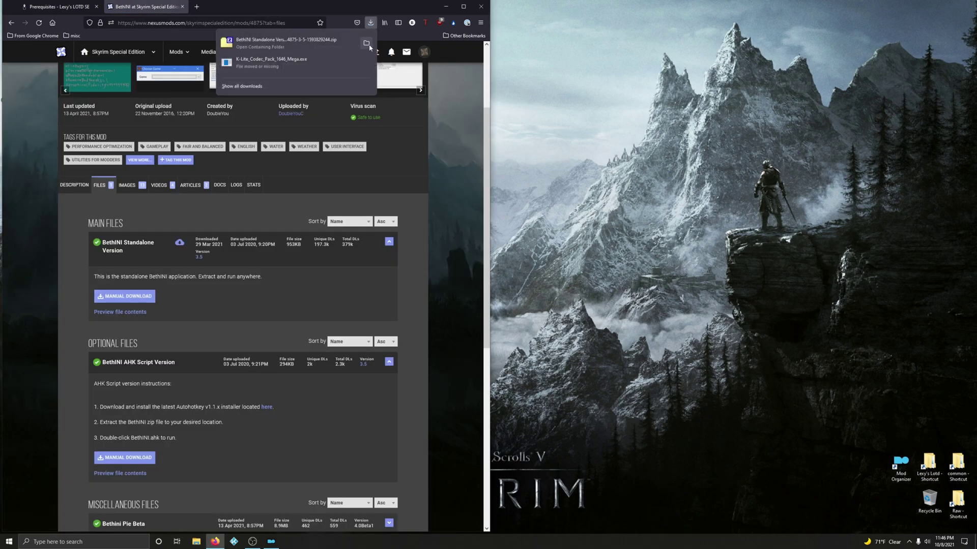
{"action": "left_click", "coordinate": [364, 43]}
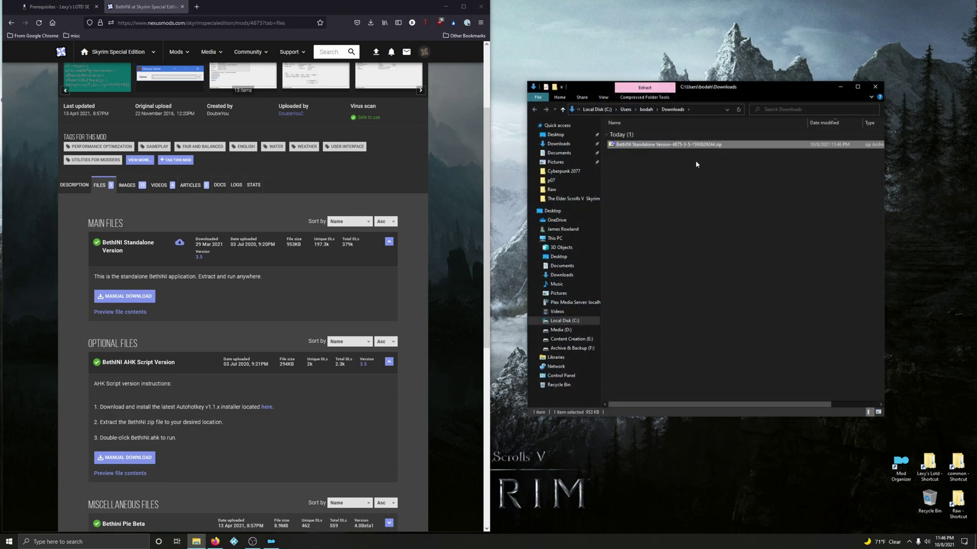
Extract the BethINI Standalone folder from the zip into Lexy's Lotd, then delete the zip.
{"action": "double_click", "coordinate": [637, 145]}
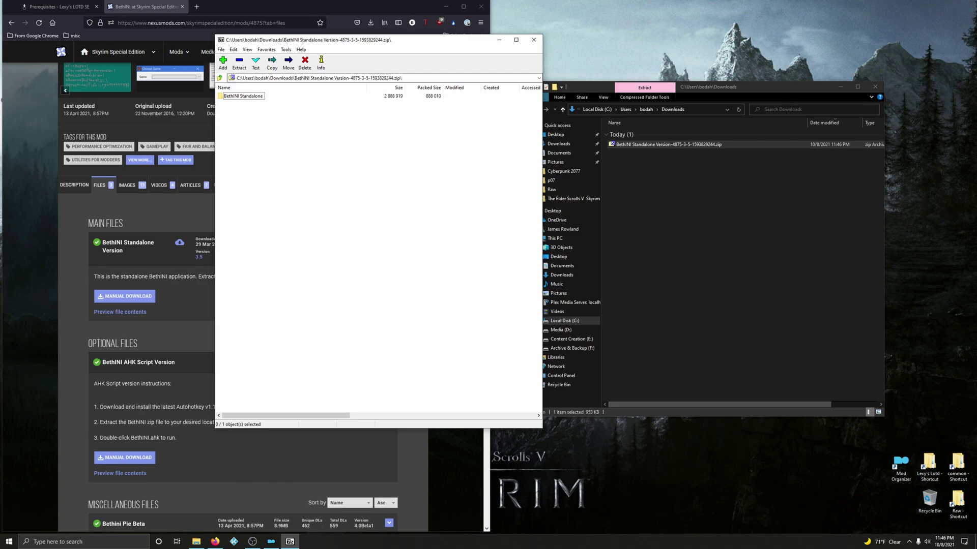
{"action": "double_click", "coordinate": [929, 462]}
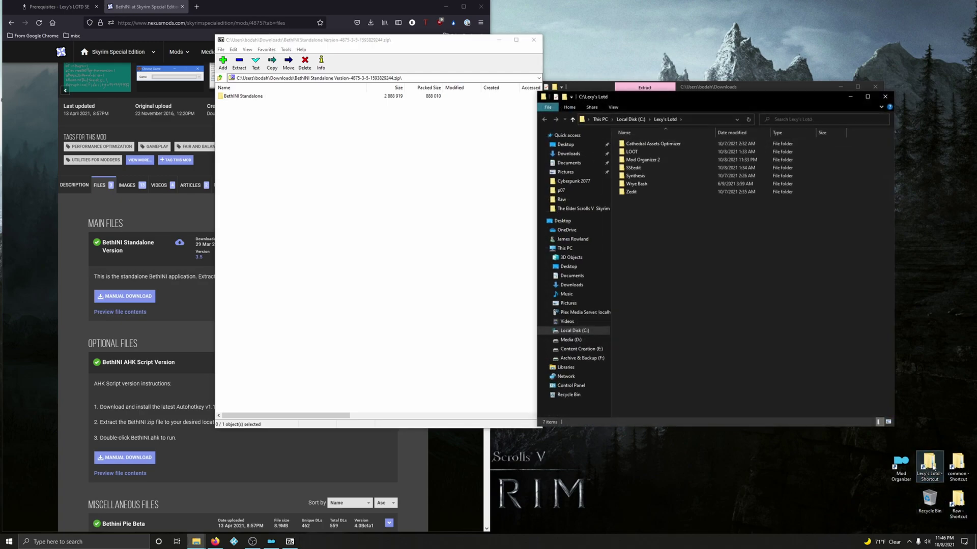
{"action": "left_click_drag", "start_coordinate": [694, 106], "coordinate": [714, 78]}
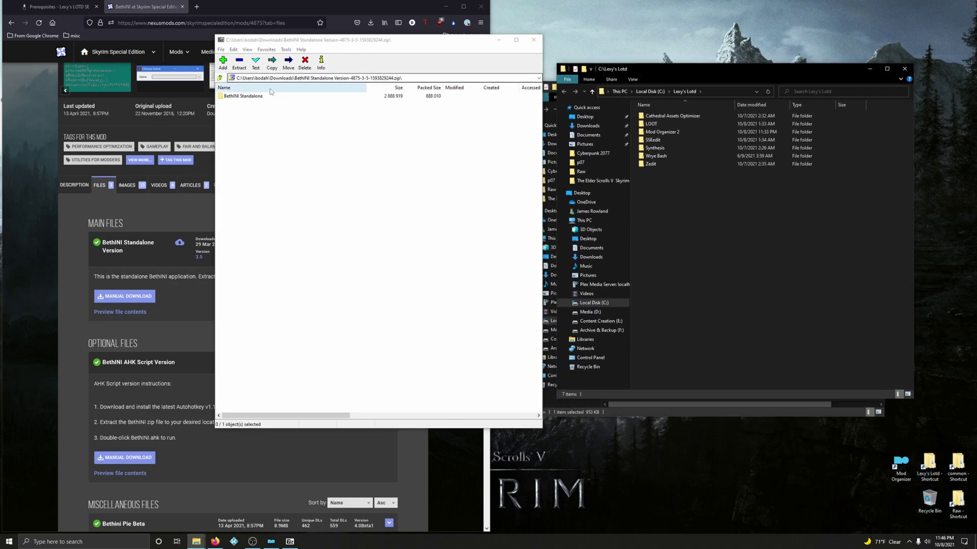
{"action": "left_click_drag", "start_coordinate": [243, 96], "coordinate": [660, 203]}
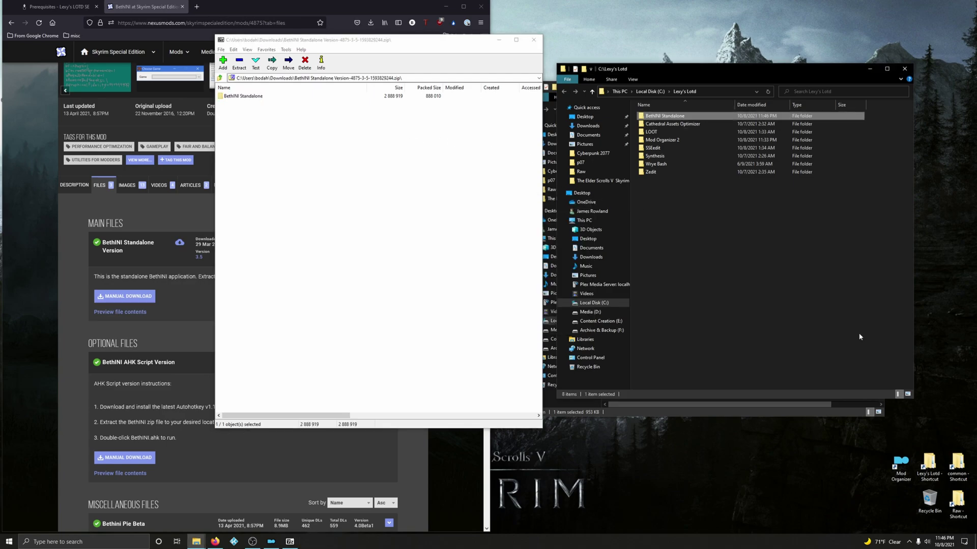
{"action": "left_click", "coordinate": [533, 40]}
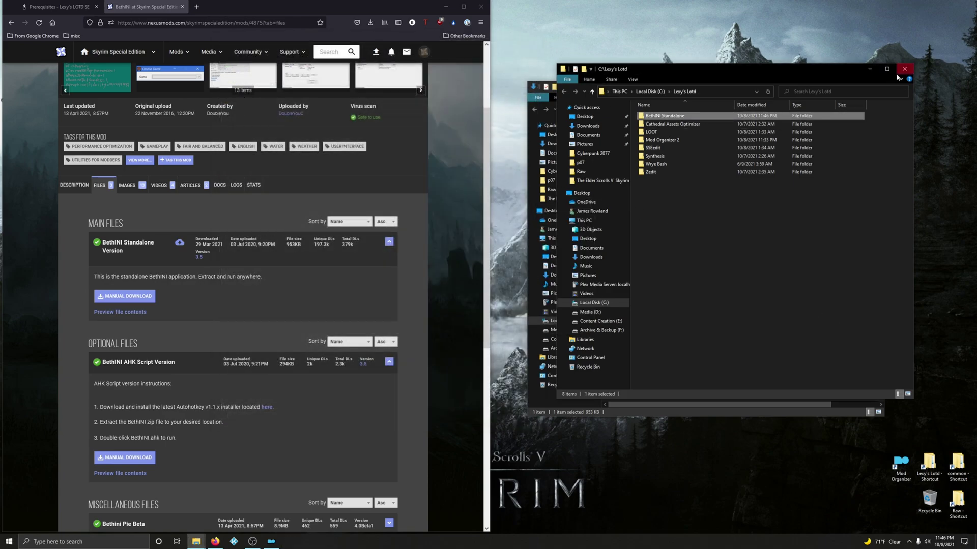
{"action": "left_click", "coordinate": [904, 69]}
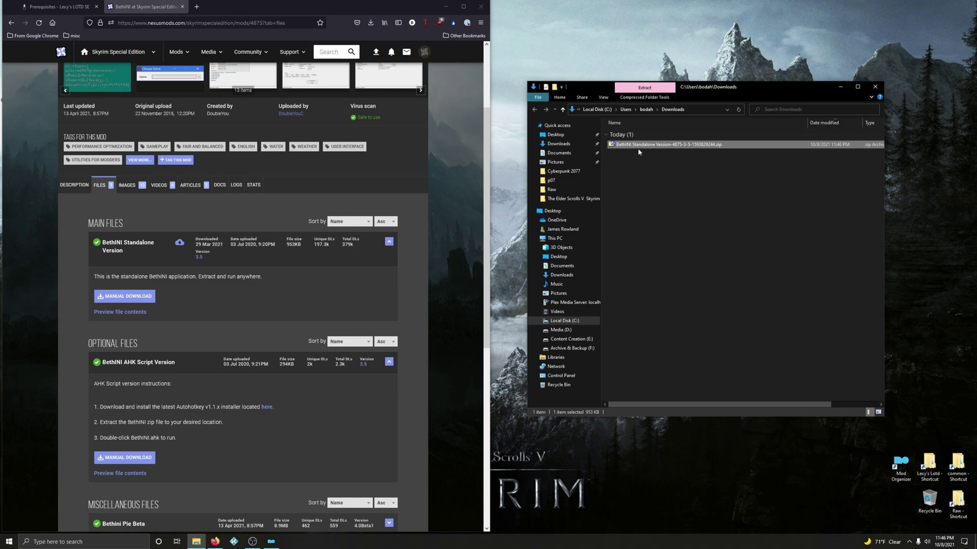
{"action": "key", "text": "Delete"}
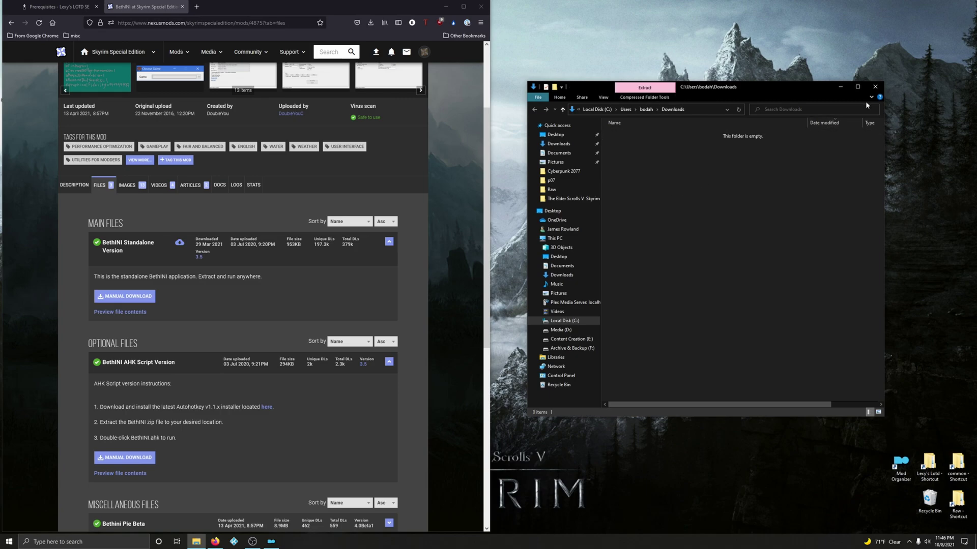
Close the Downloads window and Nexus Mods tab, then quit Mod Organizer 2.
{"action": "left_click", "coordinate": [875, 86]}
{"action": "left_click", "coordinate": [182, 7]}
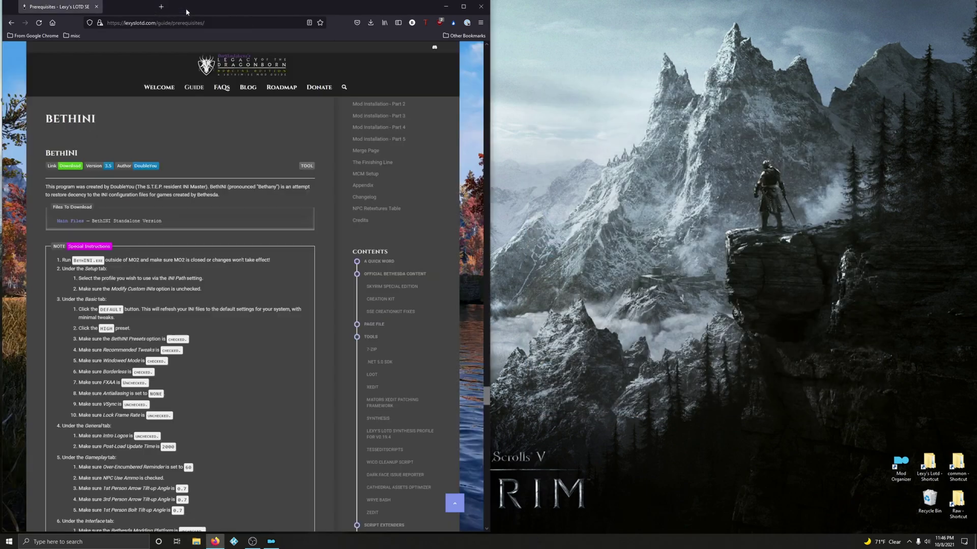
{"action": "scroll", "coordinate": [244, 309], "scroll_direction": "down", "scroll_amount": 1}
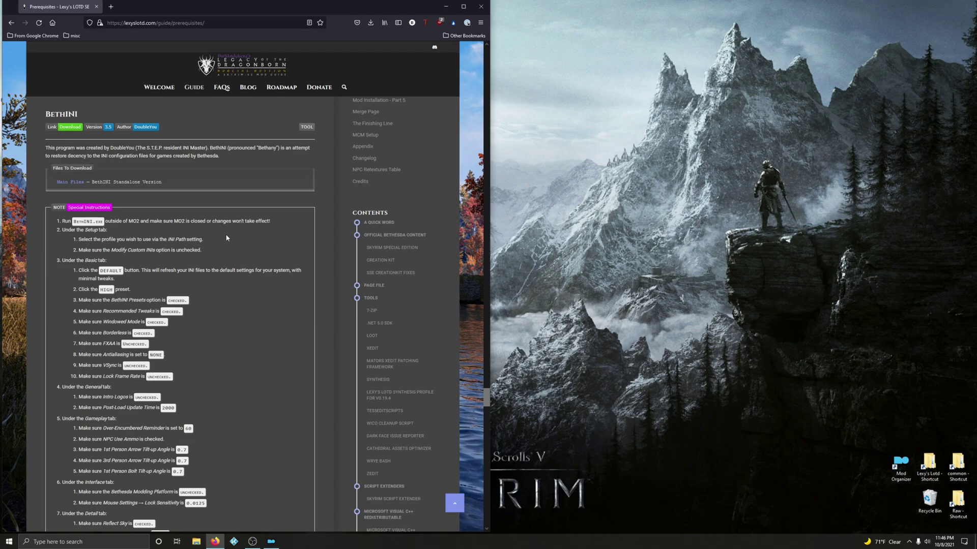
{"action": "left_click", "coordinate": [271, 541]}
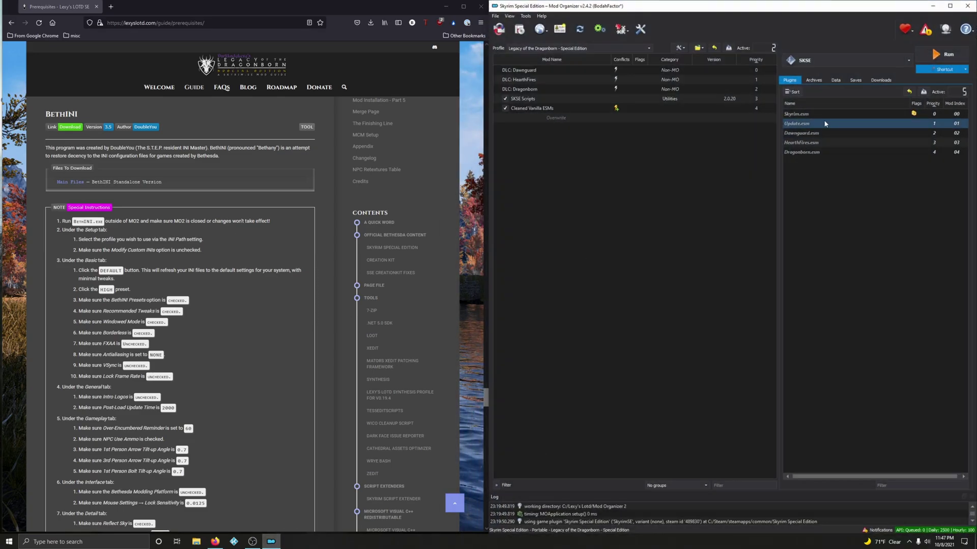
{"action": "left_click", "coordinate": [966, 7]}
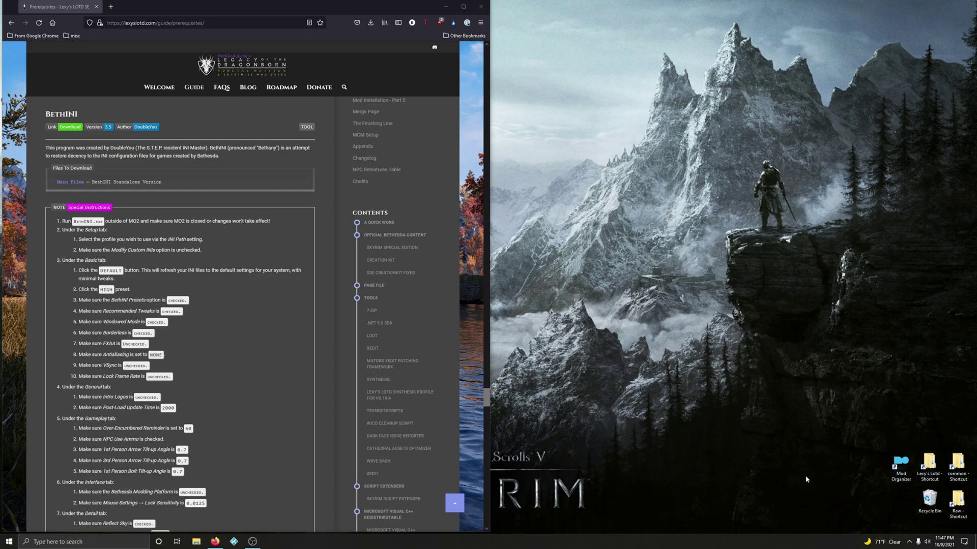
Launch BethINI.exe from Lexy's Lotd\BethINI Standalone and choose Skyrim Special Edition.
{"action": "double_click", "coordinate": [929, 463]}
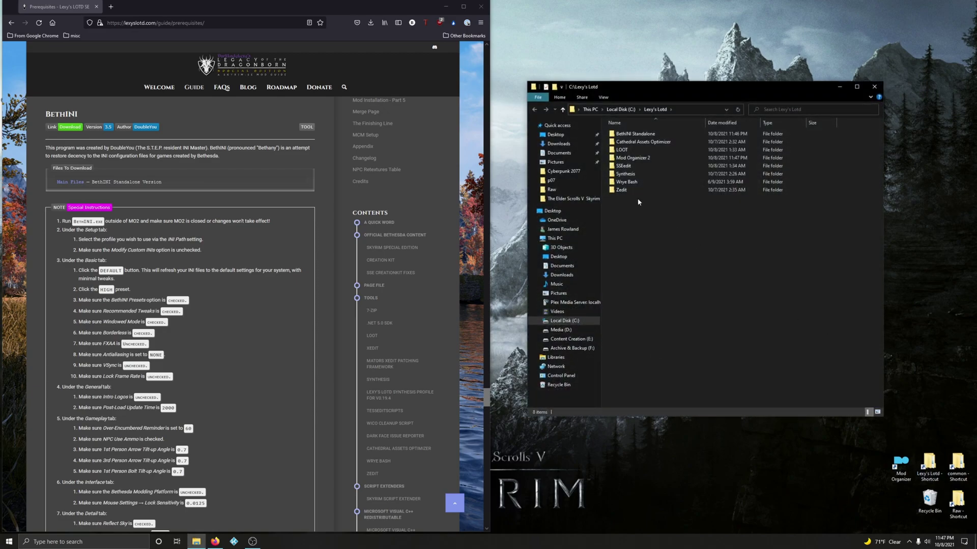
{"action": "double_click", "coordinate": [630, 134]}
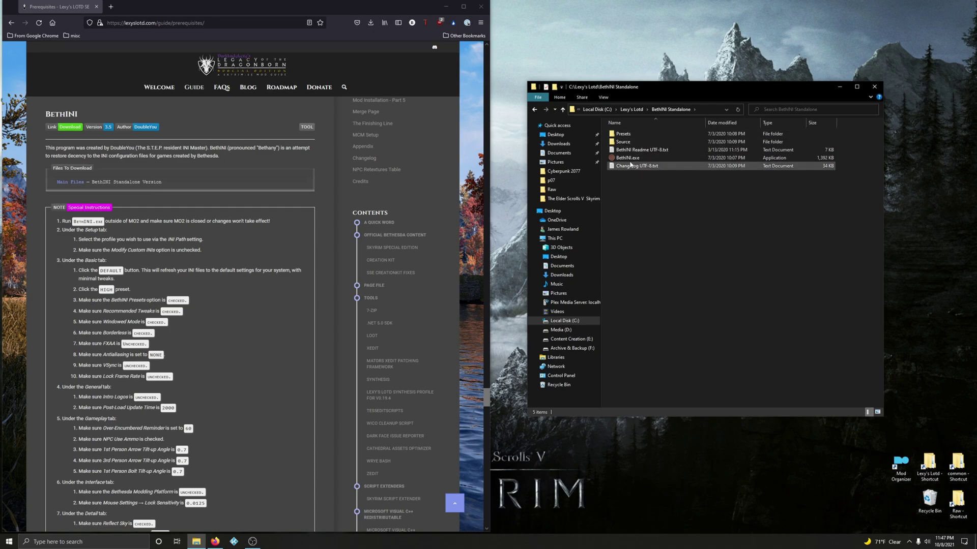
{"action": "double_click", "coordinate": [628, 158]}
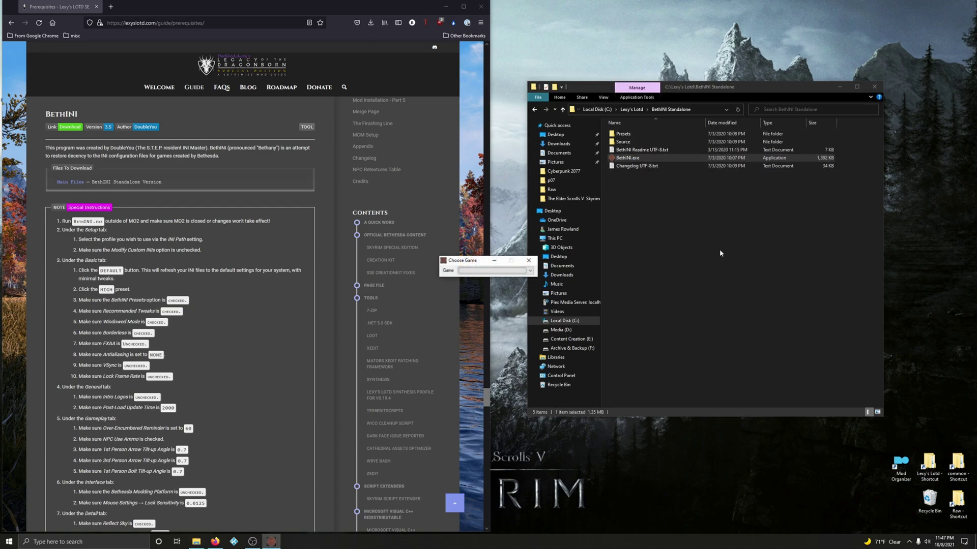
{"action": "left_click", "coordinate": [476, 274]}
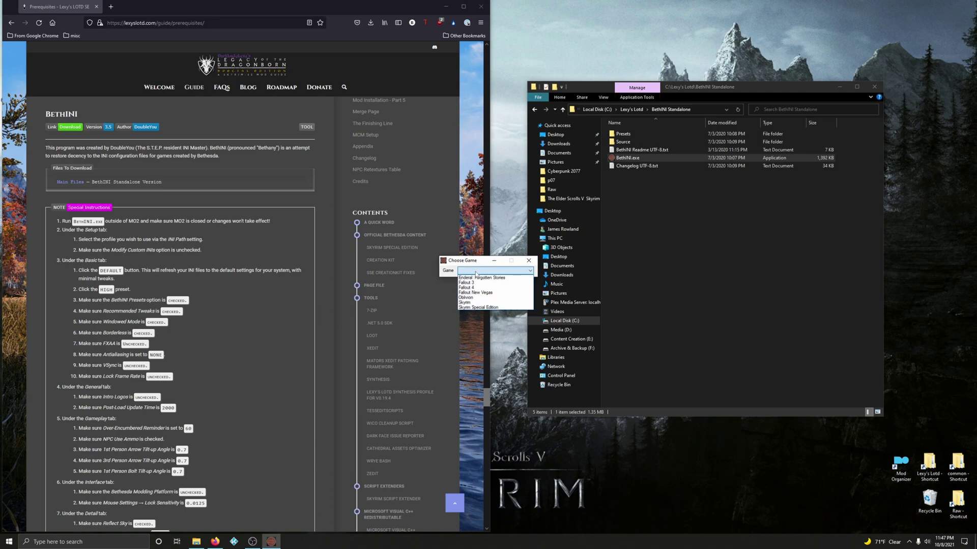
{"action": "left_click", "coordinate": [478, 310]}
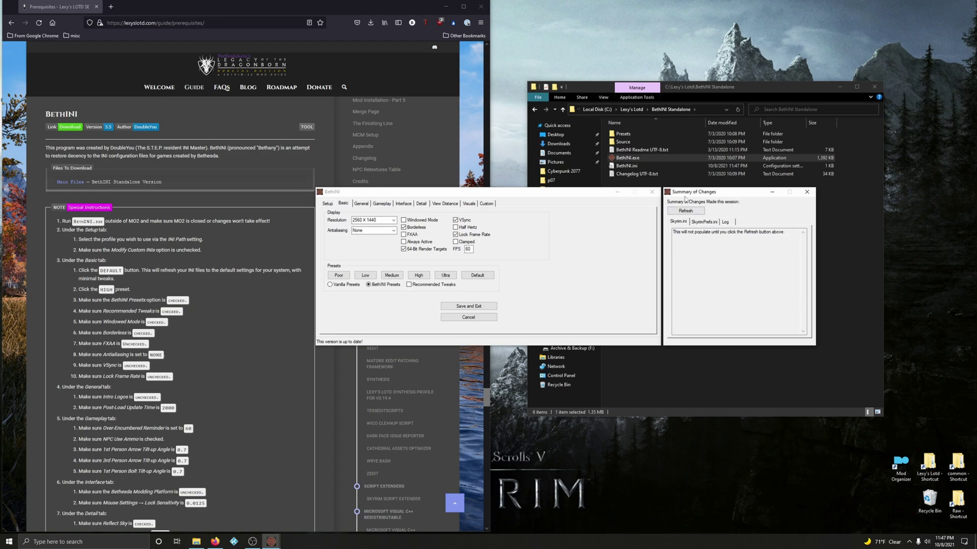
Point BethINI's INI path to the Legacy of the Dragonborn profile and restart BethINI.
{"action": "left_click", "coordinate": [807, 191]}
{"action": "left_click_drag", "start_coordinate": [573, 196], "coordinate": [781, 84]}
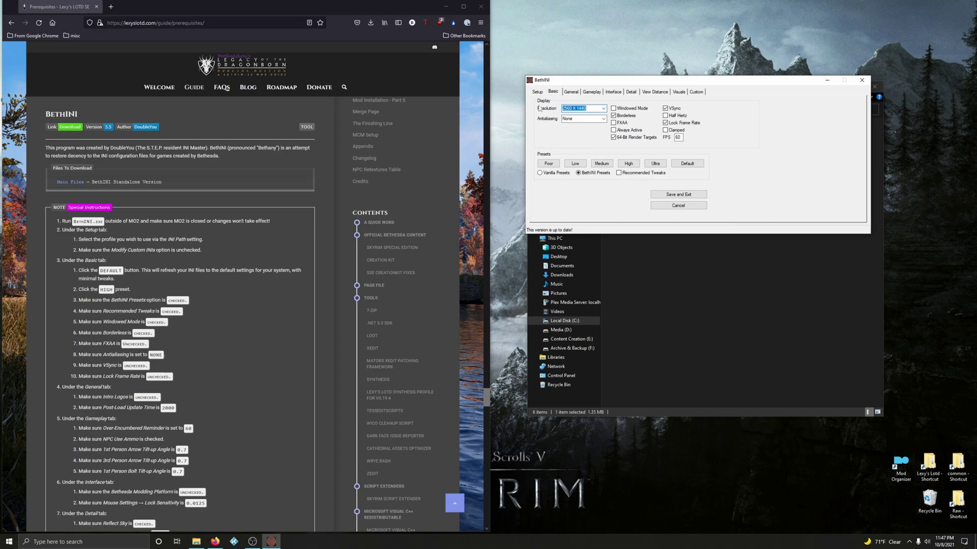
{"action": "left_click", "coordinate": [539, 92]}
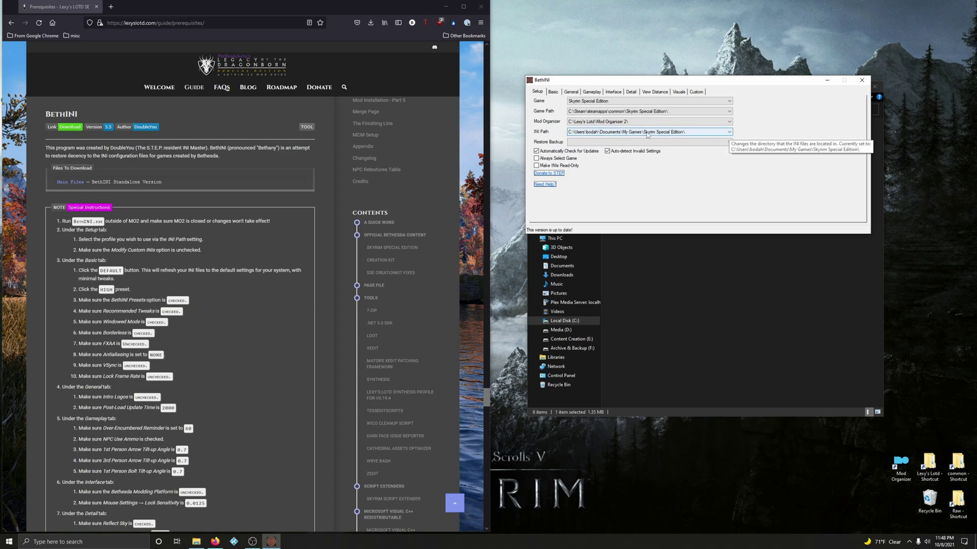
{"action": "left_click", "coordinate": [615, 134]}
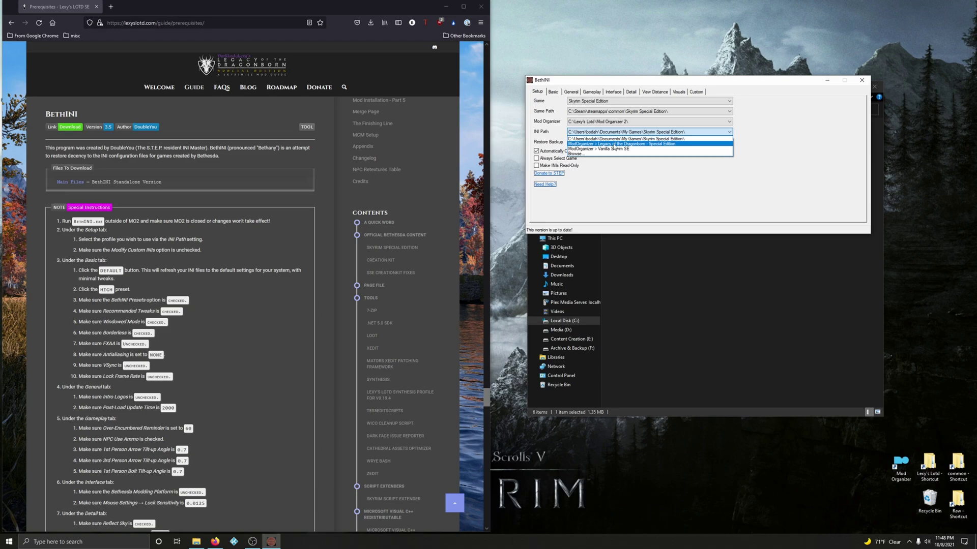
{"action": "left_click", "coordinate": [623, 145]}
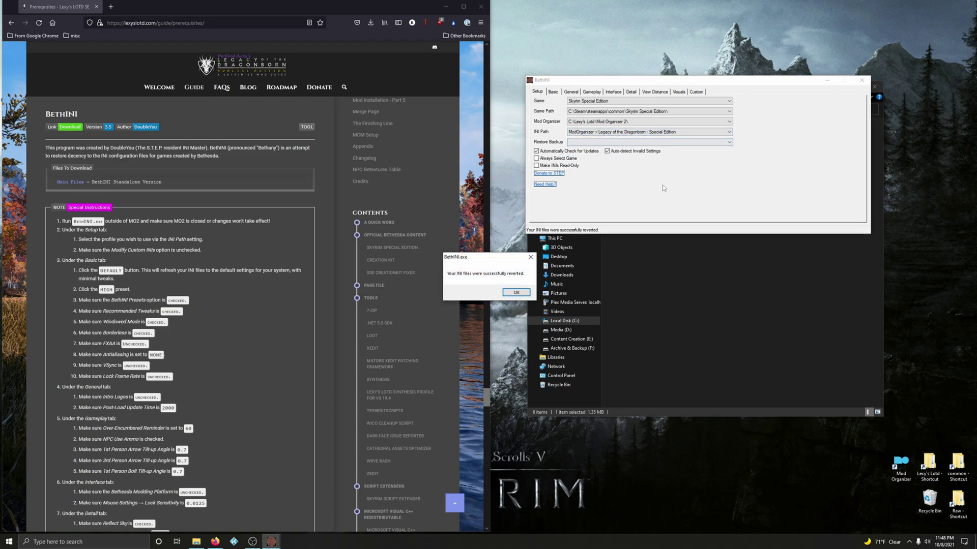
{"action": "left_click", "coordinate": [510, 294]}
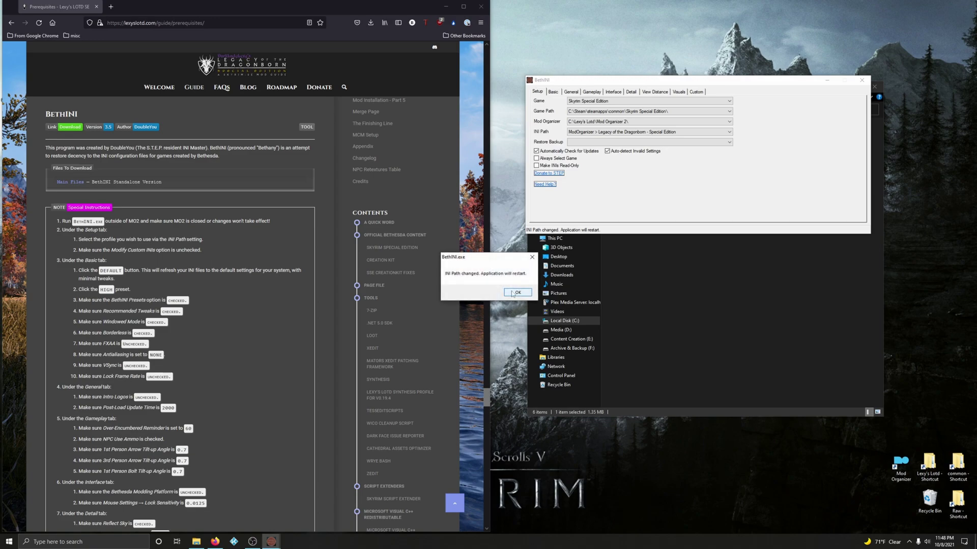
{"action": "left_click", "coordinate": [517, 293]}
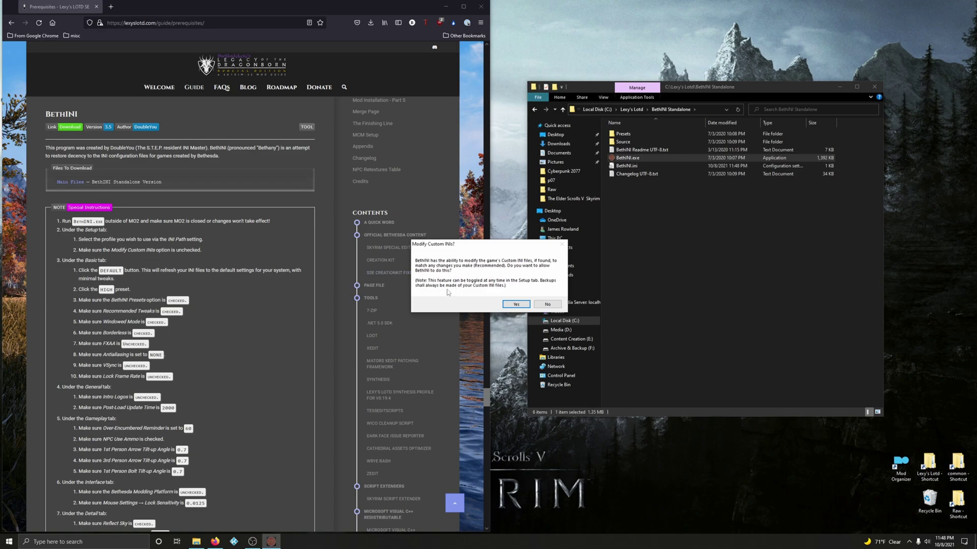
Decline custom INI edits, reset INIs to Default, and apply the High preset with Recommended Tweaks.
{"action": "left_click", "coordinate": [546, 305]}
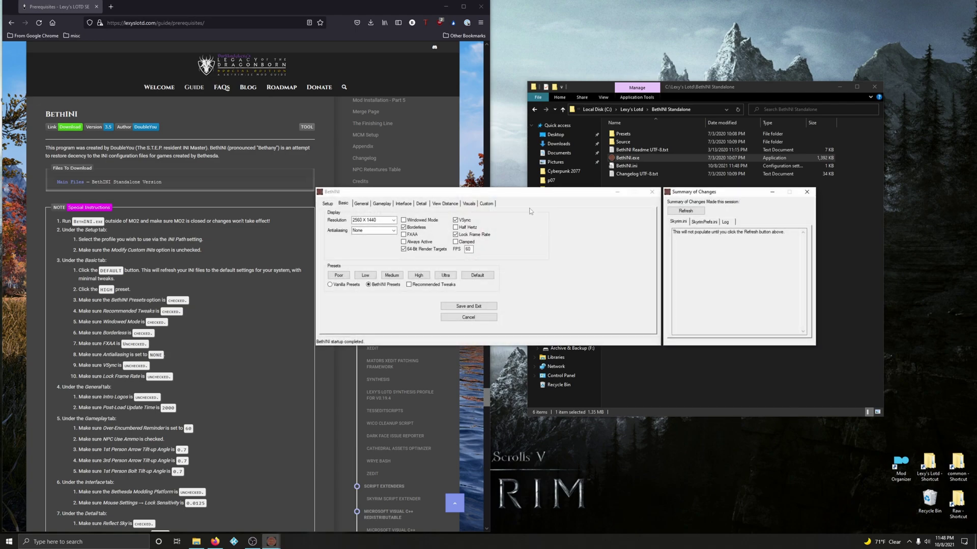
{"action": "left_click", "coordinate": [806, 192]}
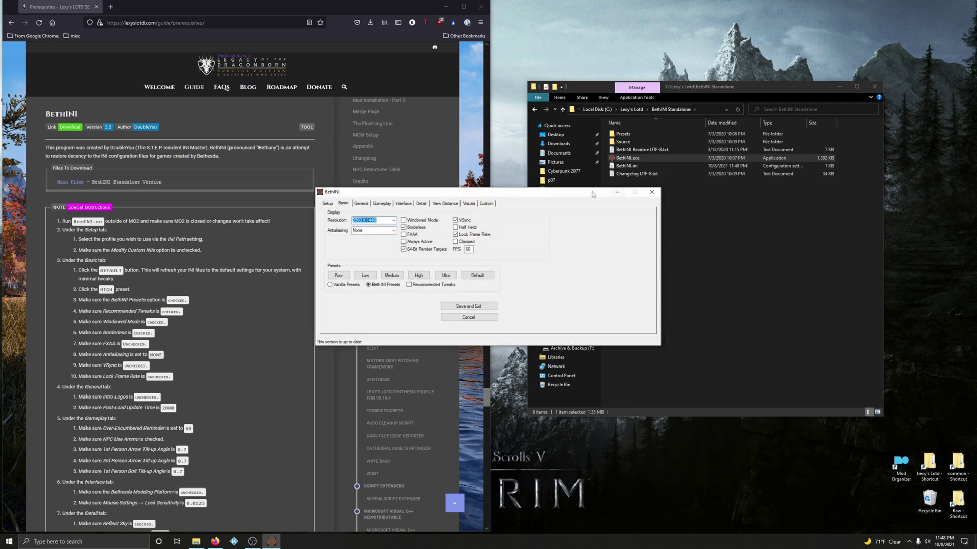
{"action": "left_click_drag", "start_coordinate": [576, 194], "coordinate": [788, 173]}
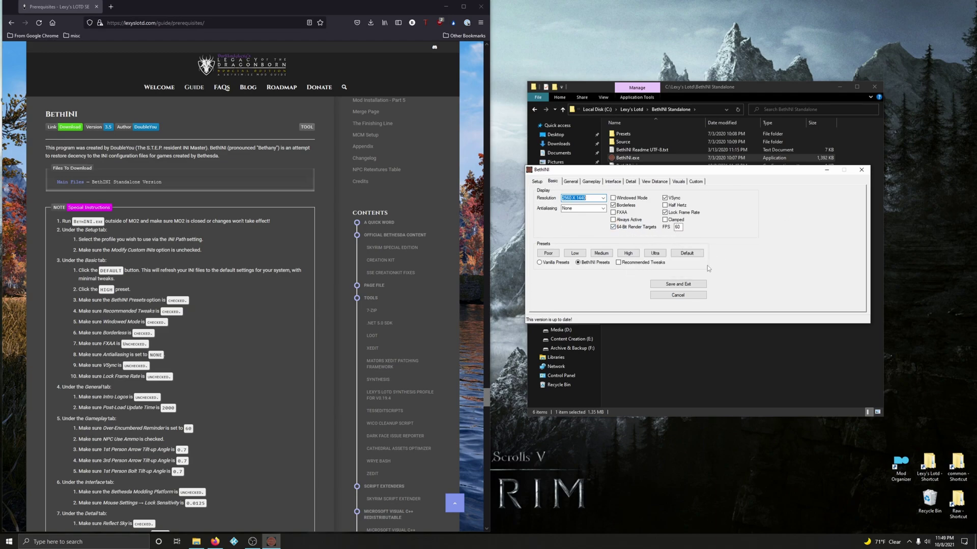
{"action": "left_click", "coordinate": [683, 255]}
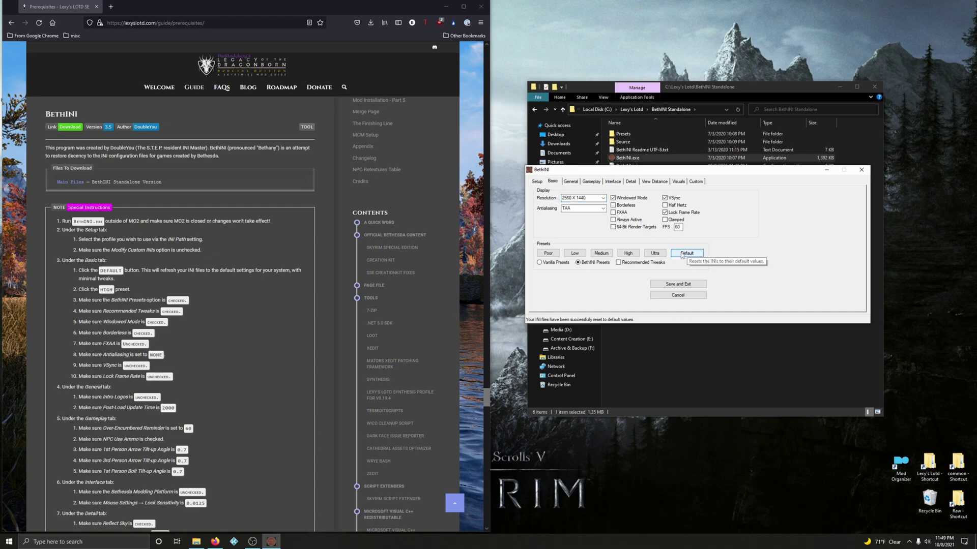
{"action": "left_click", "coordinate": [628, 254]}
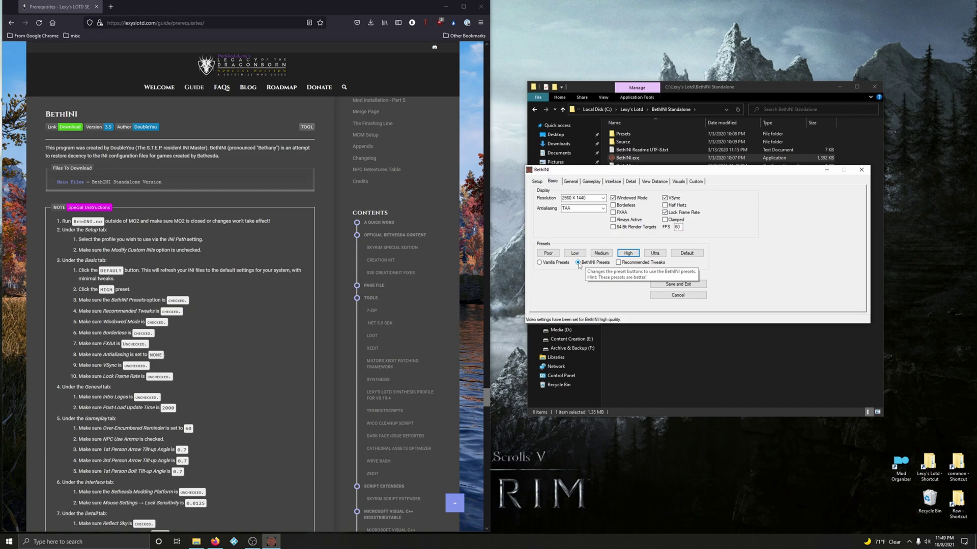
{"action": "left_click", "coordinate": [618, 263]}
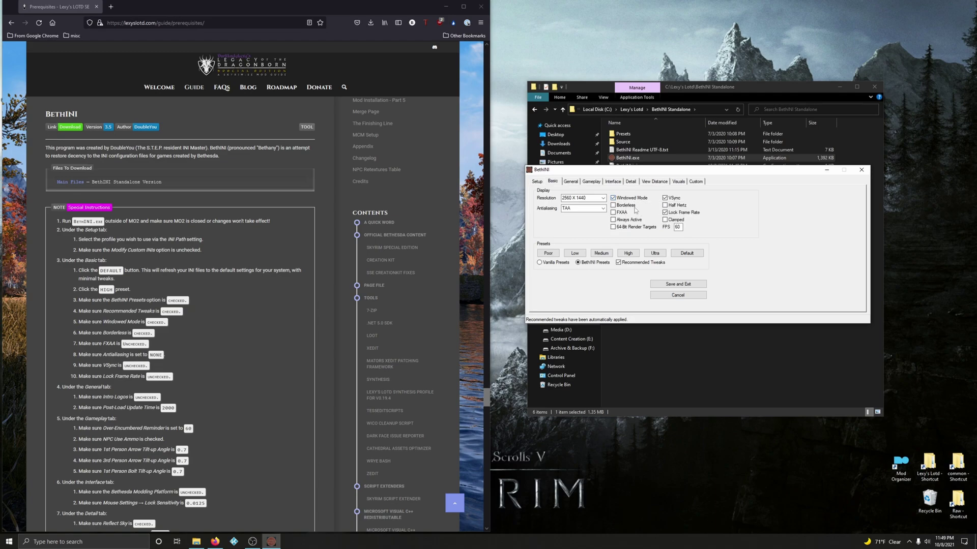
Enable Borderless window mode and set Antialiasing to None.
{"action": "left_click", "coordinate": [614, 206]}
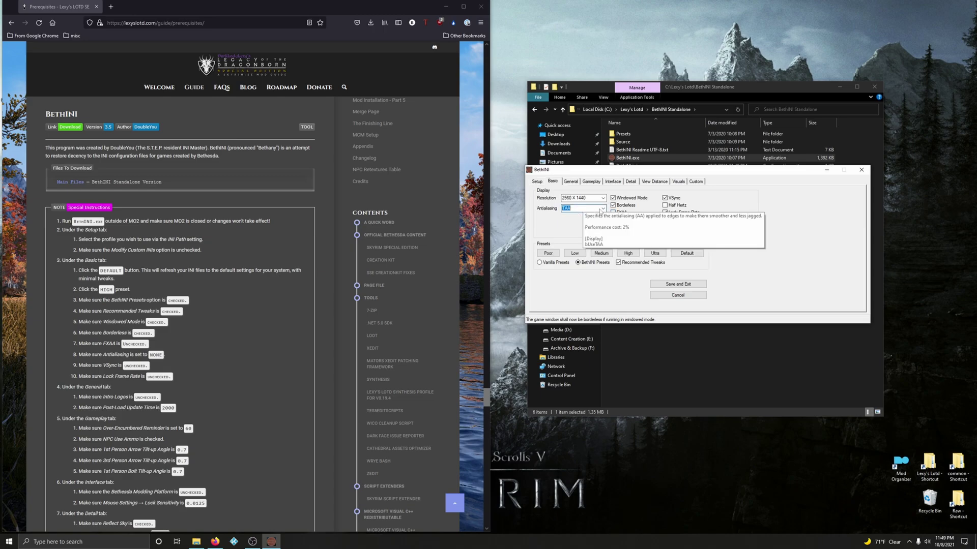
{"action": "left_click", "coordinate": [602, 209]}
{"action": "left_click", "coordinate": [603, 209]}
{"action": "left_click", "coordinate": [588, 218]}
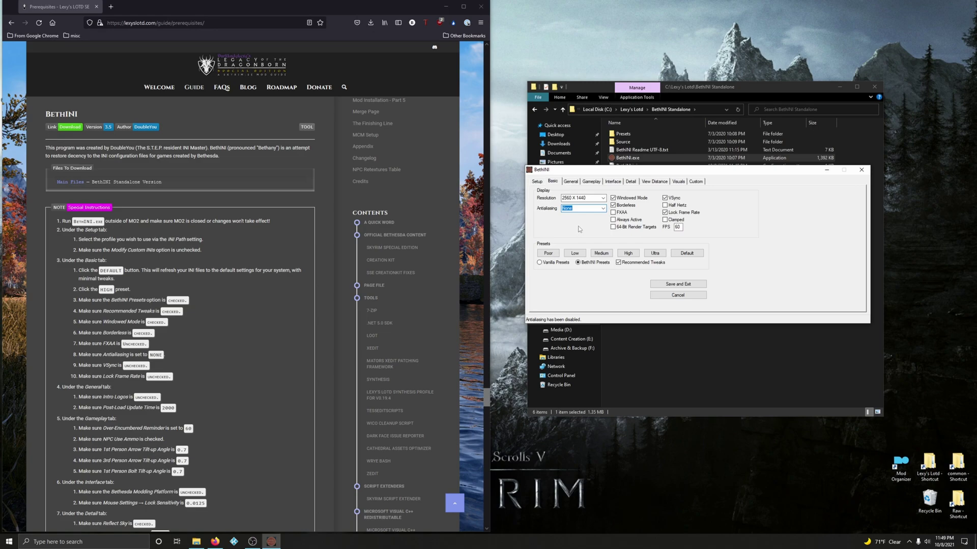
Turn off VSync and confirm General settings: Intro Logos off, Post-Load Update Time 2000.
{"action": "left_click", "coordinate": [664, 198]}
{"action": "left_click", "coordinate": [575, 182]}
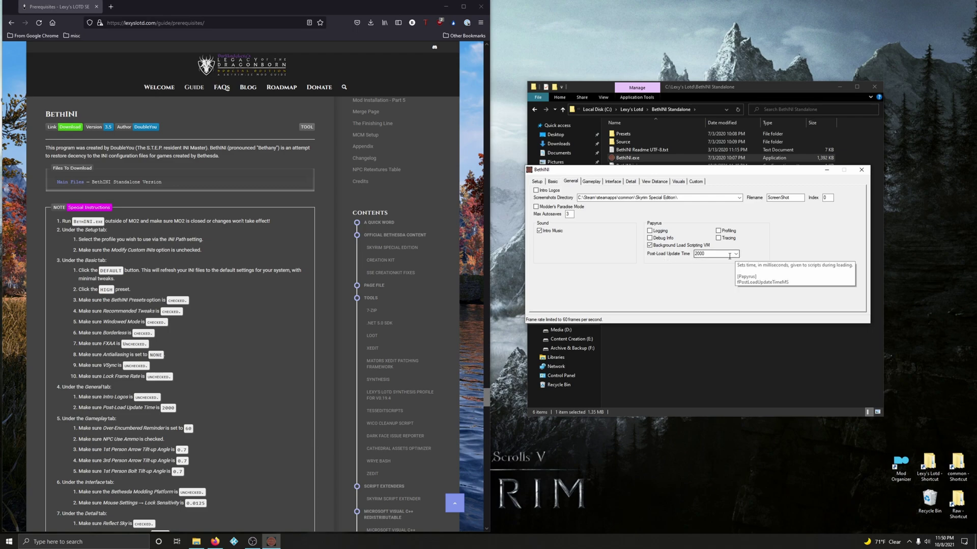
{"action": "left_click", "coordinate": [595, 182]}
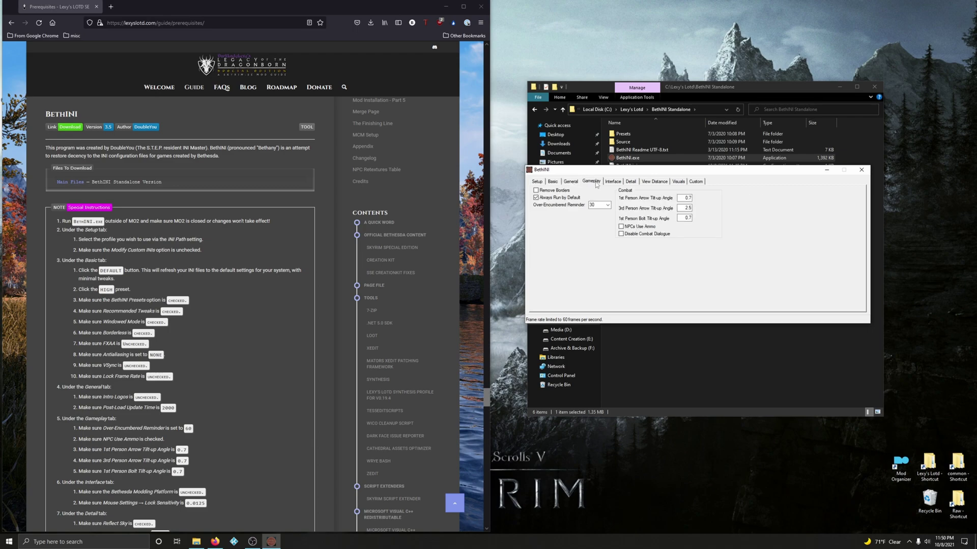
{"action": "scroll", "coordinate": [223, 397], "scroll_direction": "down", "scroll_amount": 5}
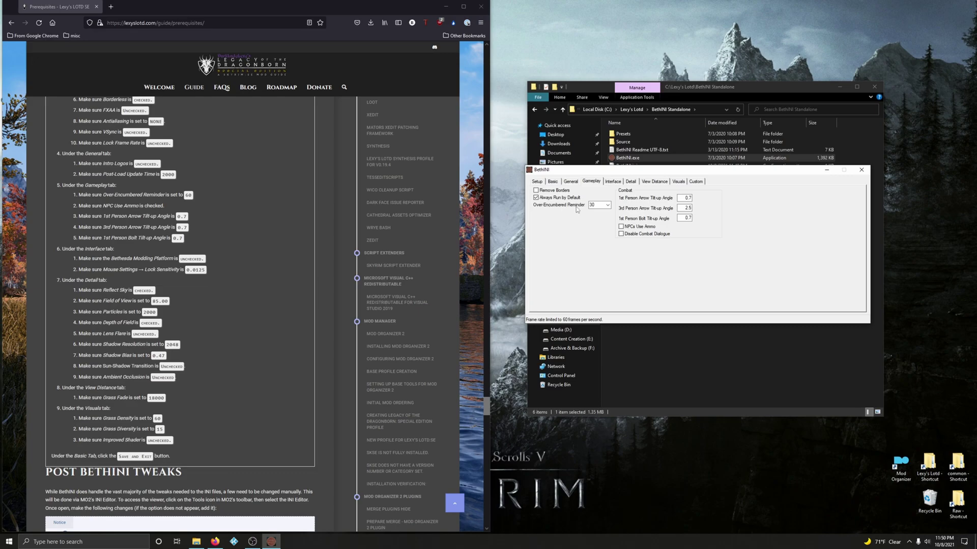
Set Over-Encumbered Reminder to 60 and 3rd Person Arrow Tilt-up Angle to 0.7.
{"action": "left_click", "coordinate": [607, 205]}
{"action": "left_click", "coordinate": [595, 217]}
{"action": "left_click", "coordinate": [621, 227]}
{"action": "double_click", "coordinate": [685, 208]}
{"action": "type", "text": "0.7"}
{"action": "left_click", "coordinate": [613, 183]}
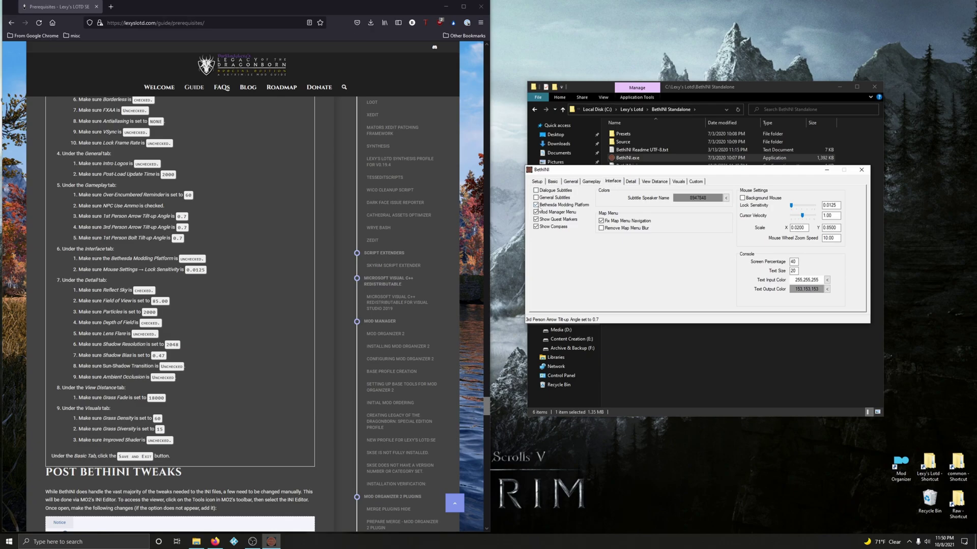
Disable the Bethesda Modding Platform and set the field of view to 85.
{"action": "left_click", "coordinate": [536, 205]}
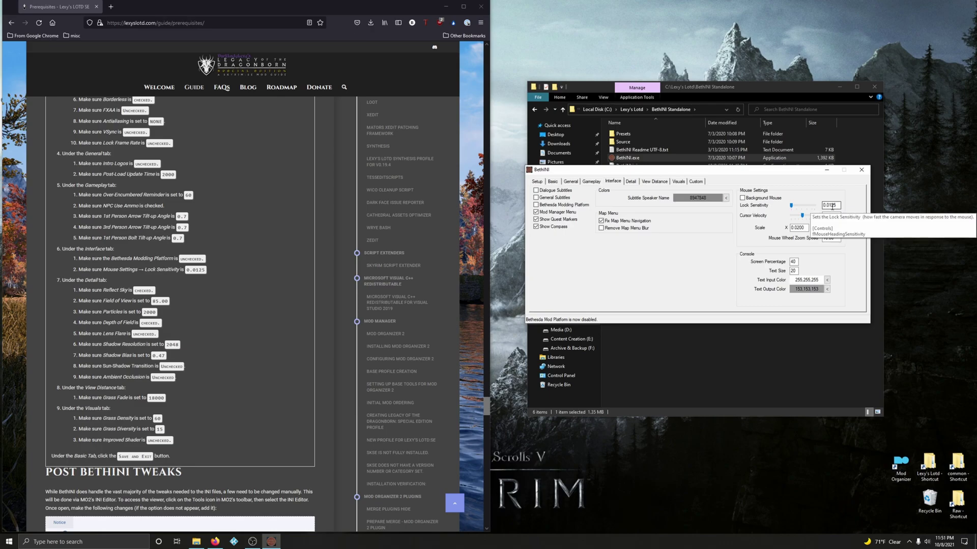
{"action": "left_click", "coordinate": [632, 182]}
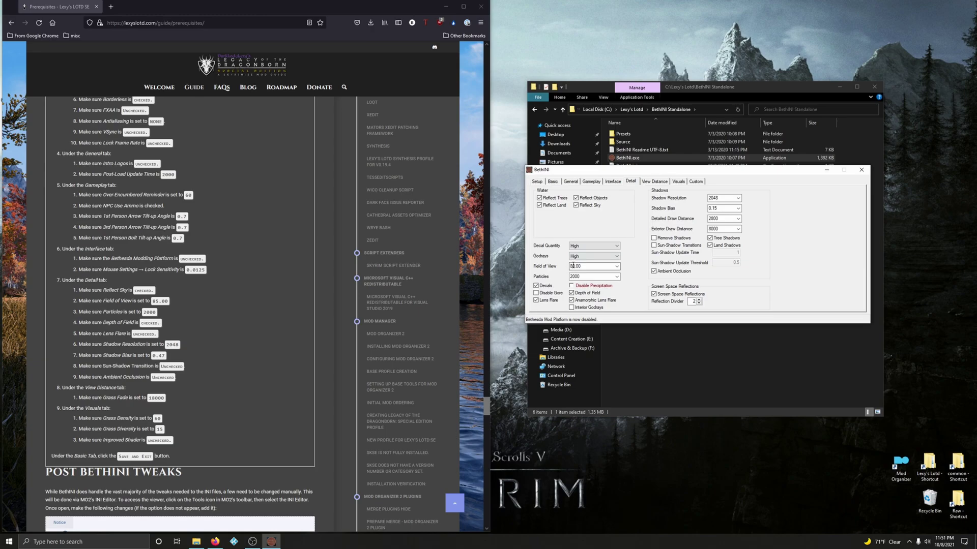
{"action": "left_click", "coordinate": [617, 266]}
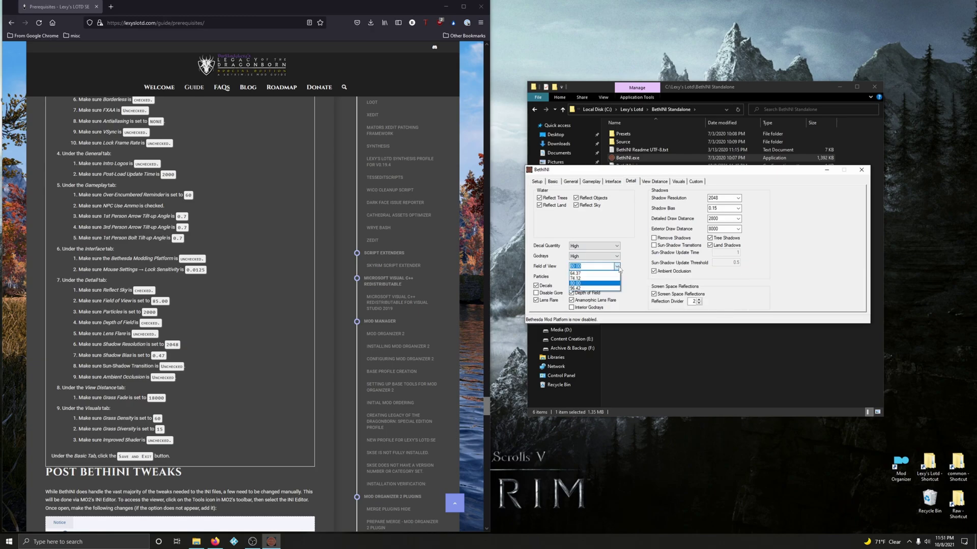
{"action": "left_click", "coordinate": [618, 268]}
{"action": "type", "text": "85"}
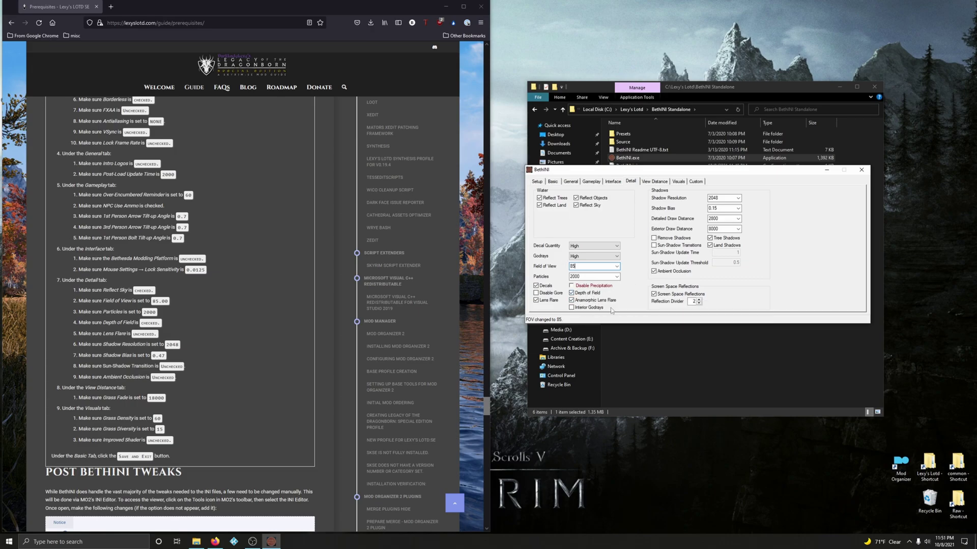
Turn off Lens Flare and Ambient Occlusion and set Shadow Bias to 0.47.
{"action": "left_click", "coordinate": [549, 300]}
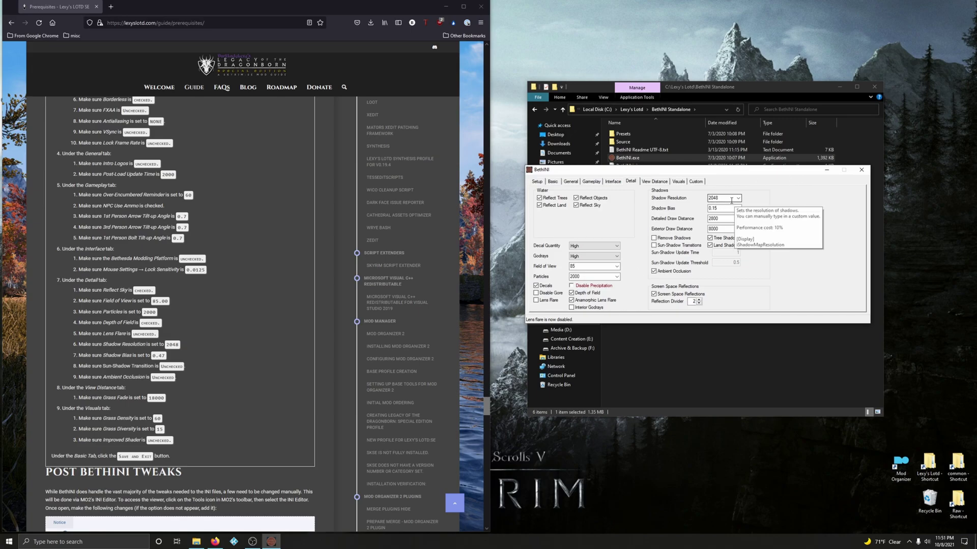
{"action": "left_click", "coordinate": [738, 209]}
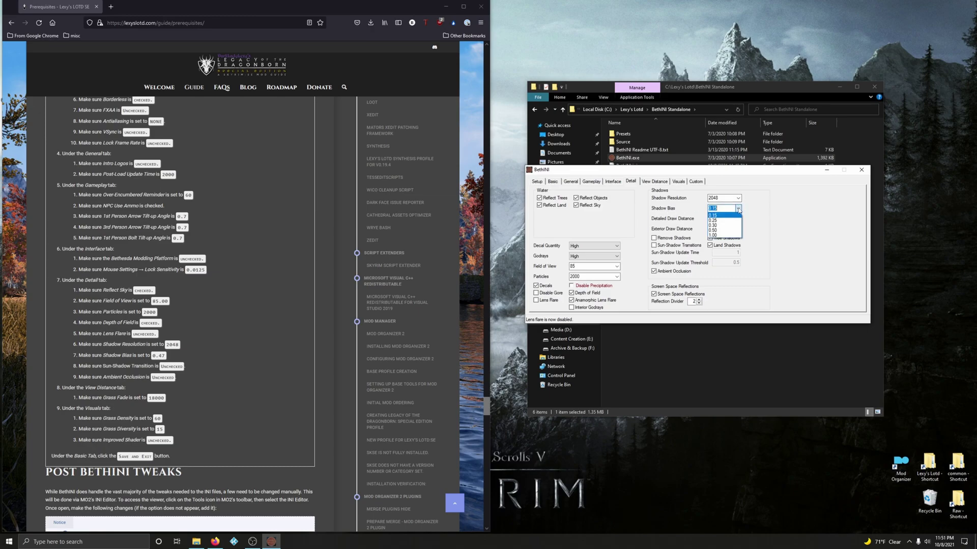
{"action": "left_click", "coordinate": [738, 209]}
{"action": "type", "text": "0"}
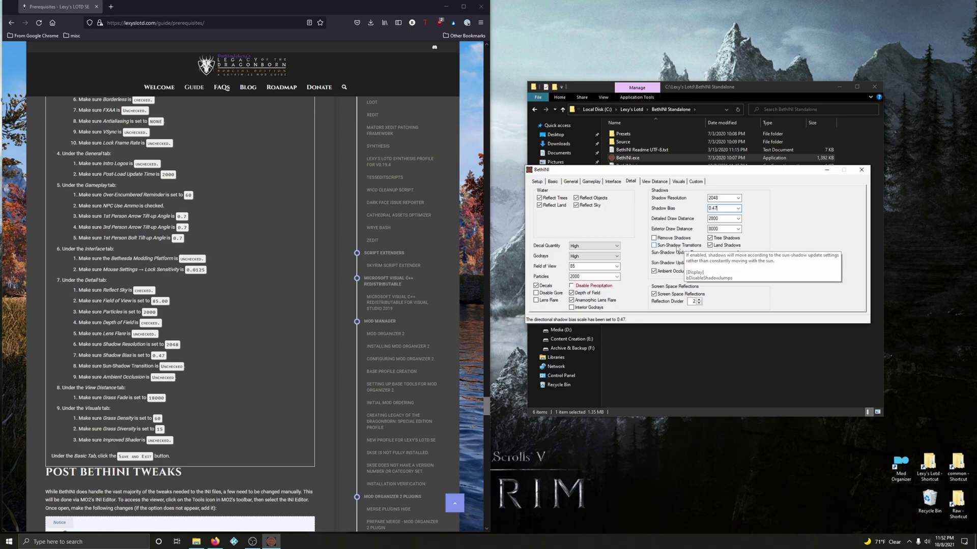
{"action": "left_click", "coordinate": [653, 272]}
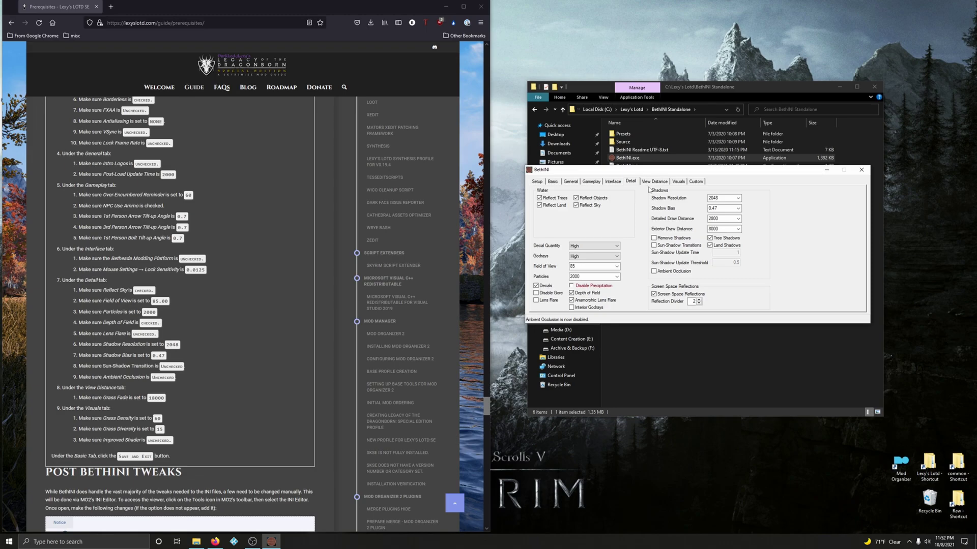
{"action": "left_click", "coordinate": [658, 182]}
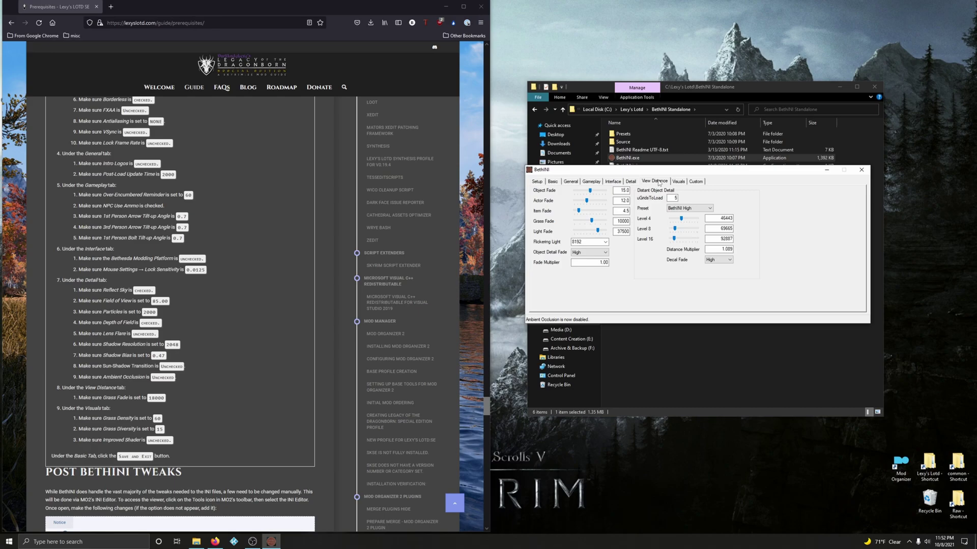
Enter Grass Fade 18000 on View Distance, then Grass Density 60 and Grass Diversity 15 on Visuals.
{"action": "double_click", "coordinate": [616, 222]}
{"action": "type", "text": "1"}
{"action": "left_click", "coordinate": [679, 182]}
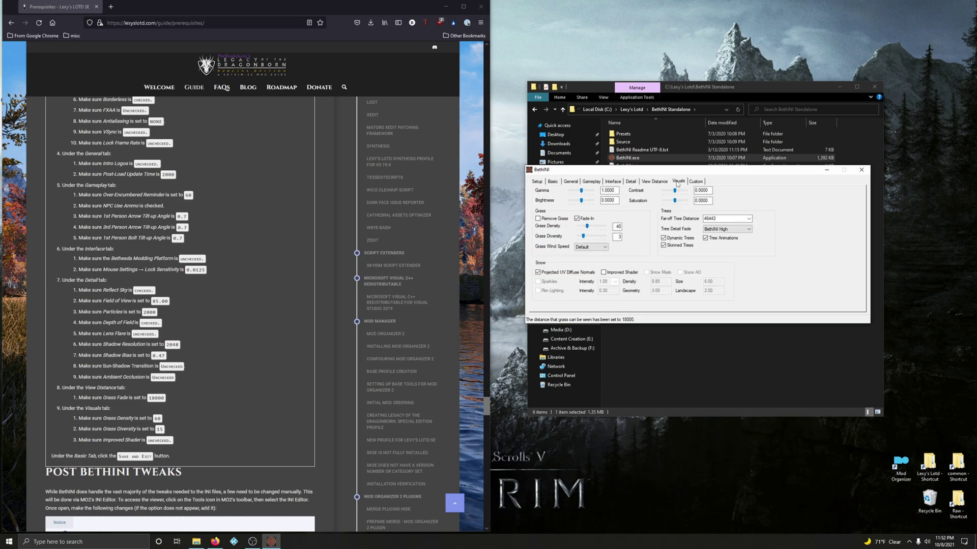
{"action": "double_click", "coordinate": [617, 227]}
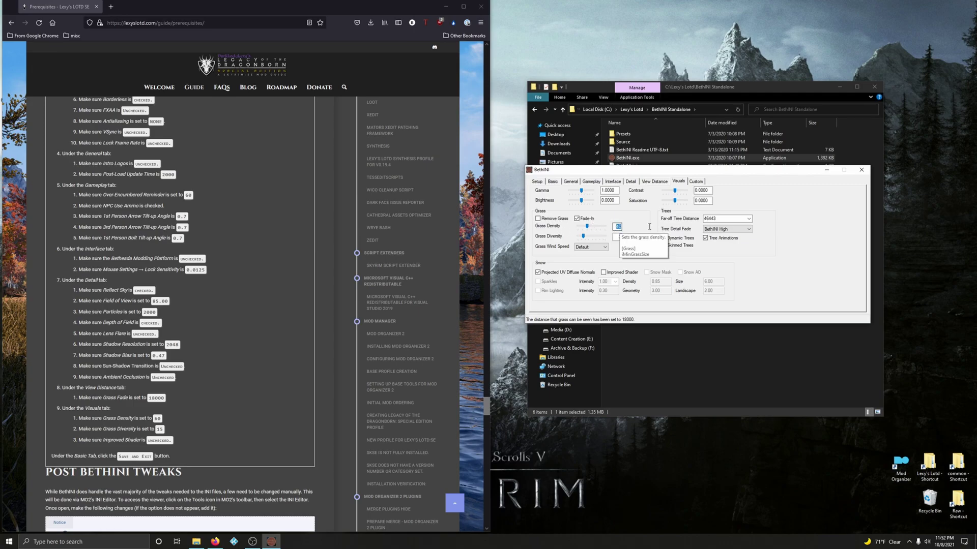
{"action": "type", "text": "60"}
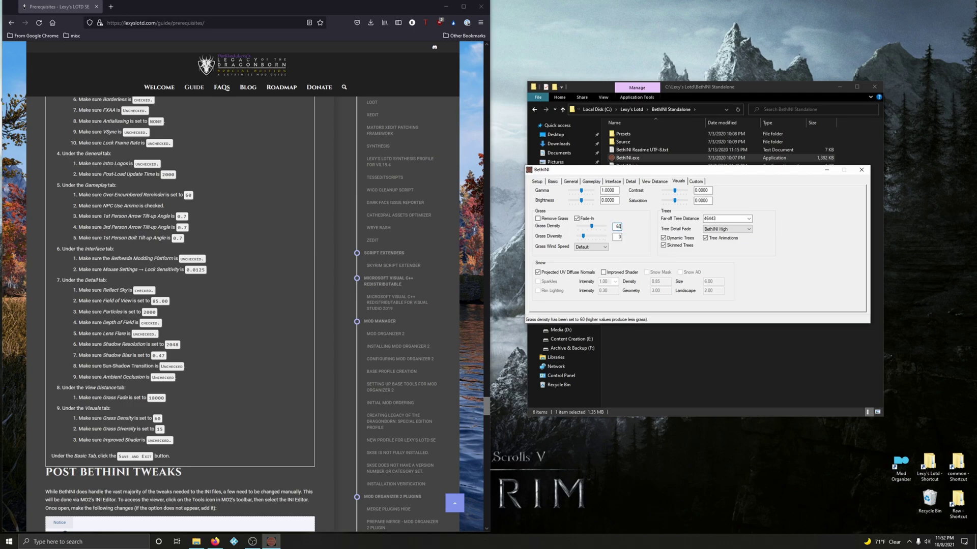
{"action": "double_click", "coordinate": [618, 237]}
{"action": "type", "text": "15"}
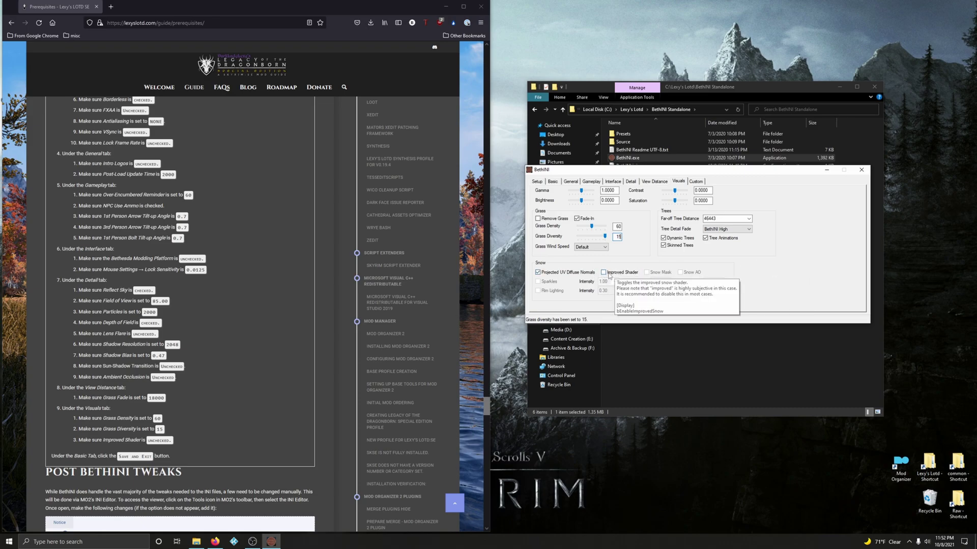
{"action": "left_click", "coordinate": [553, 183]}
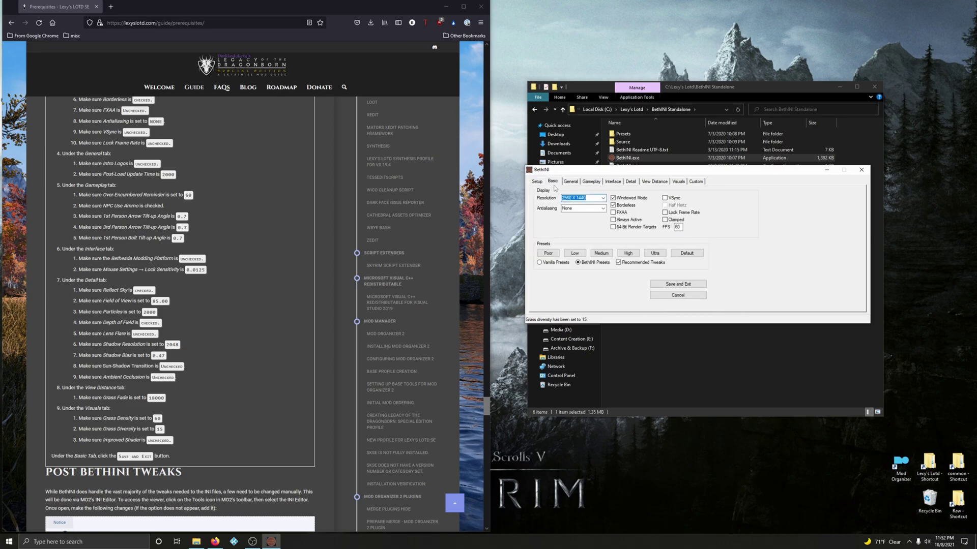
Save the INIs and exit BethINI, close its folder window, and relaunch Mod Organizer.
{"action": "left_click", "coordinate": [673, 284]}
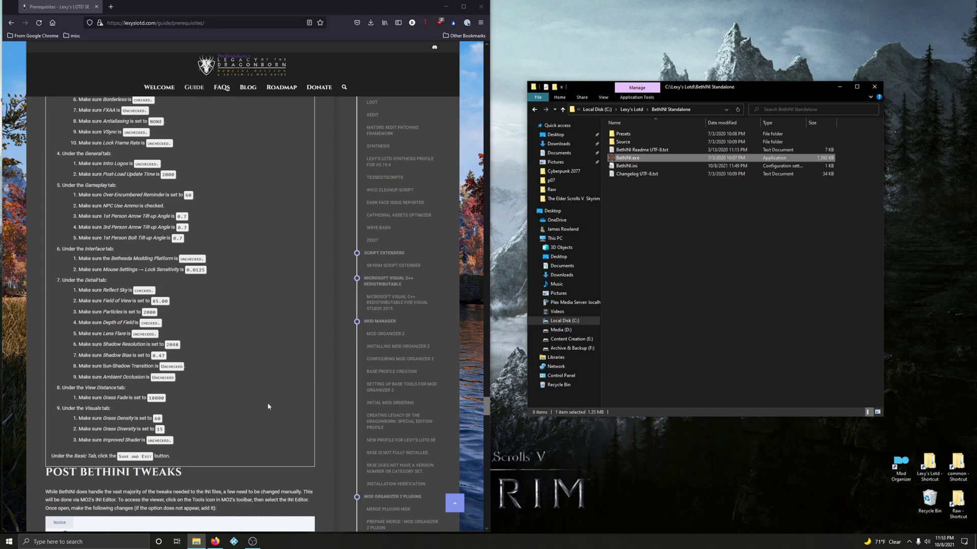
{"action": "scroll", "coordinate": [268, 405], "scroll_direction": "down", "scroll_amount": 4}
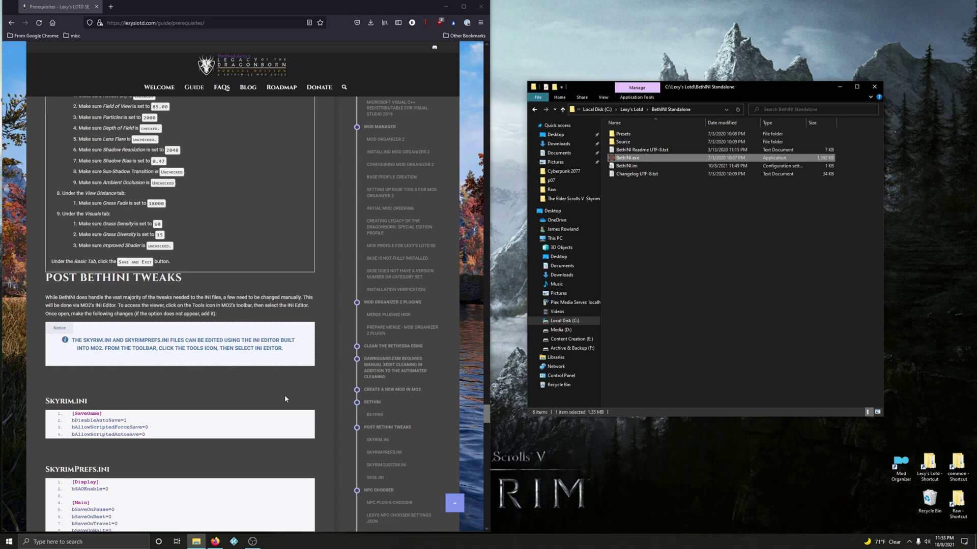
{"action": "left_click", "coordinate": [875, 87]}
{"action": "double_click", "coordinate": [899, 464]}
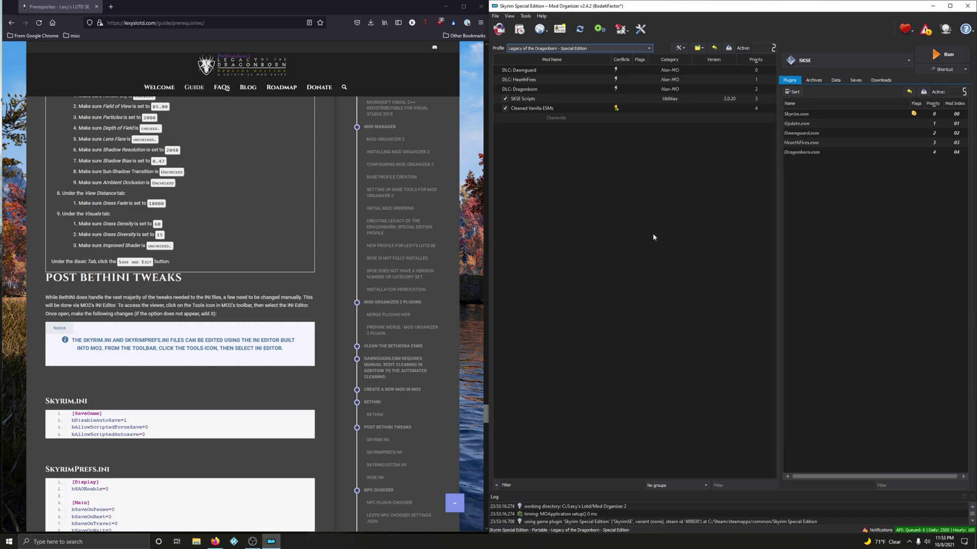
Open the INI Editor from Mod Organizer's Tools menu and place the caret in skyrim.ini.
{"action": "left_click", "coordinate": [620, 29]}
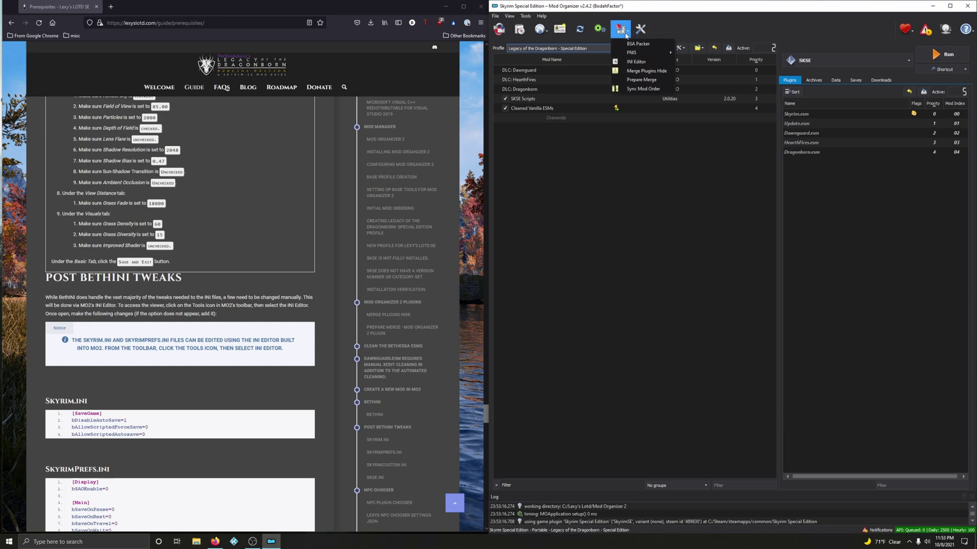
{"action": "left_click", "coordinate": [638, 62]}
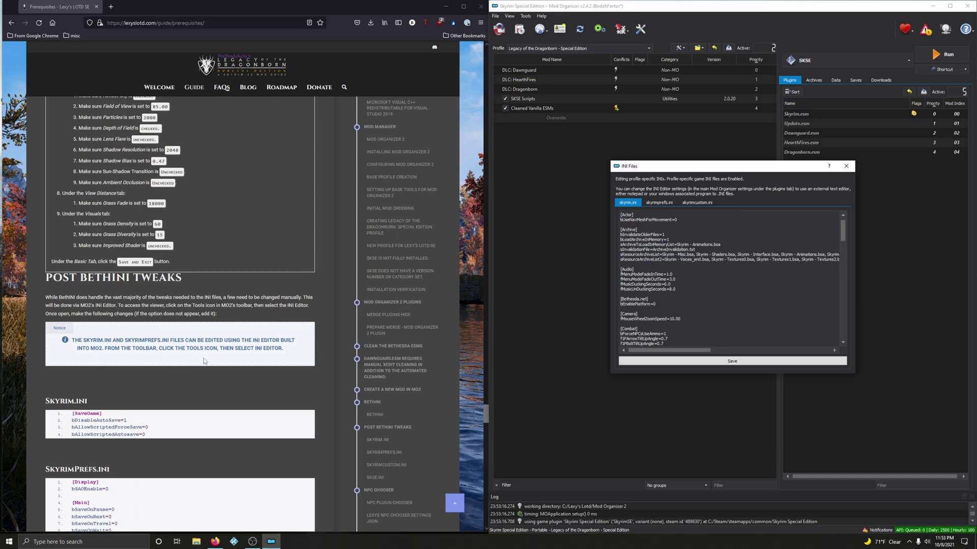
{"action": "scroll", "coordinate": [224, 365], "scroll_direction": "down", "scroll_amount": 3}
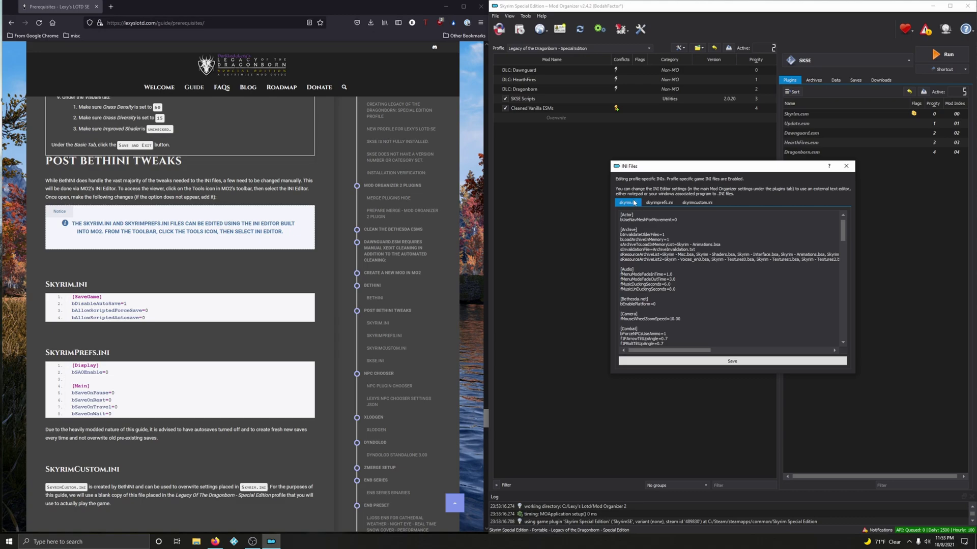
{"action": "scroll", "coordinate": [678, 310], "scroll_direction": "down", "scroll_amount": 6}
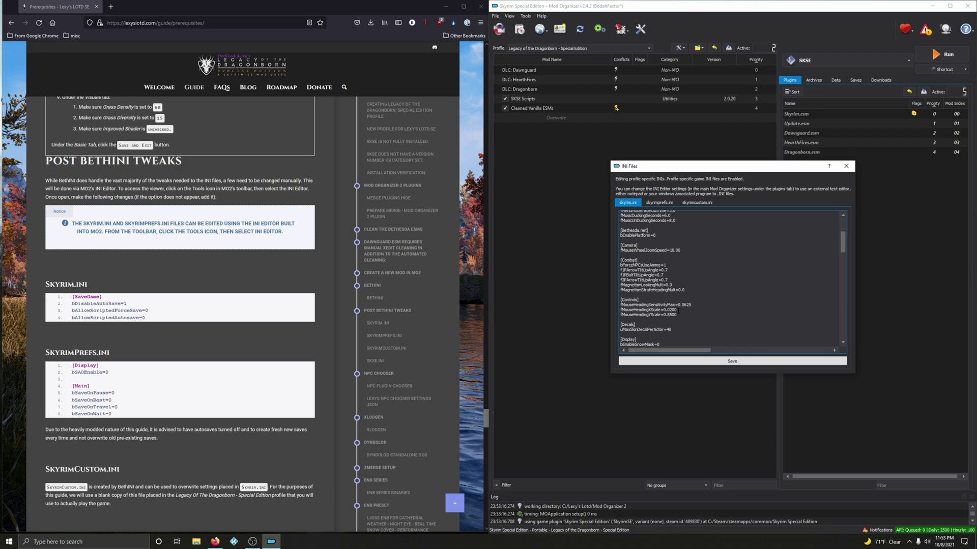
{"action": "scroll", "coordinate": [678, 310], "scroll_direction": "down", "scroll_amount": 15}
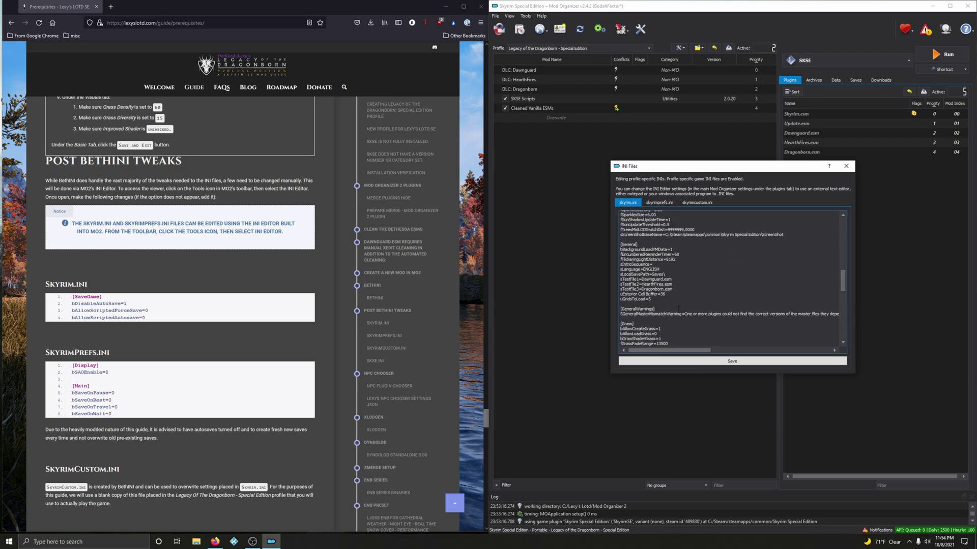
{"action": "scroll", "coordinate": [686, 310], "scroll_direction": "up", "scroll_amount": 20}
{"action": "scroll", "coordinate": [686, 309], "scroll_direction": "up", "scroll_amount": 2}
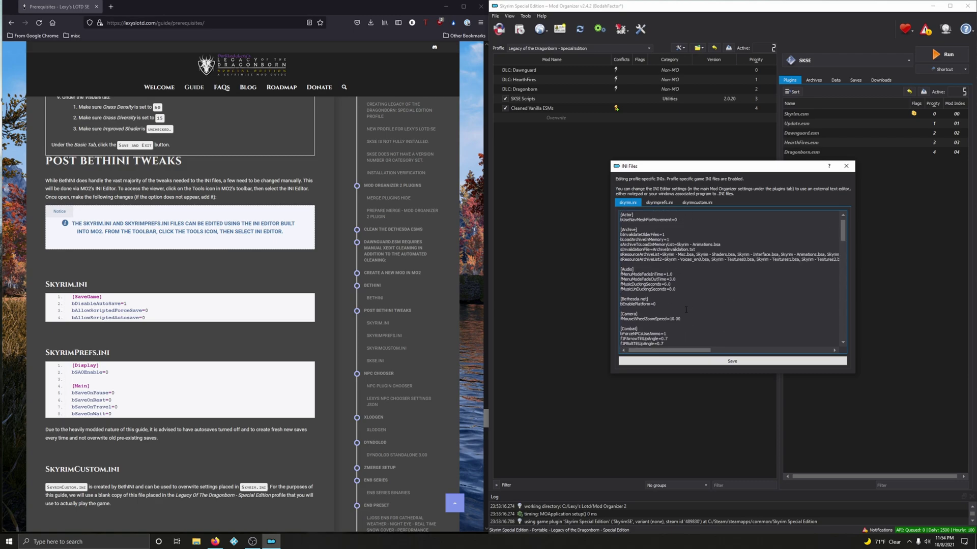
{"action": "left_click", "coordinate": [729, 303]}
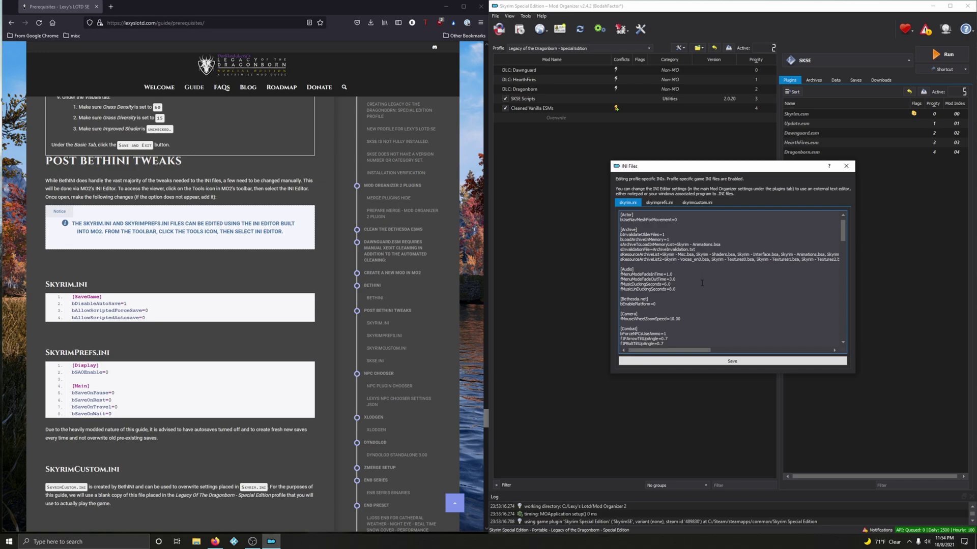
Search skyrim.ini for 'savegame' to jump to the [SaveGame] section.
{"action": "key", "text": "ctrl+f"}
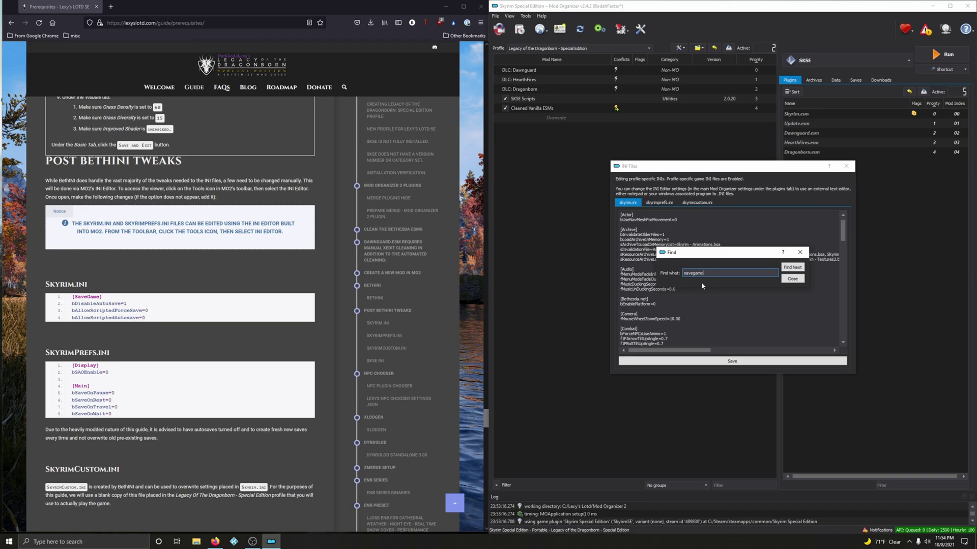
{"action": "left_click", "coordinate": [786, 270]}
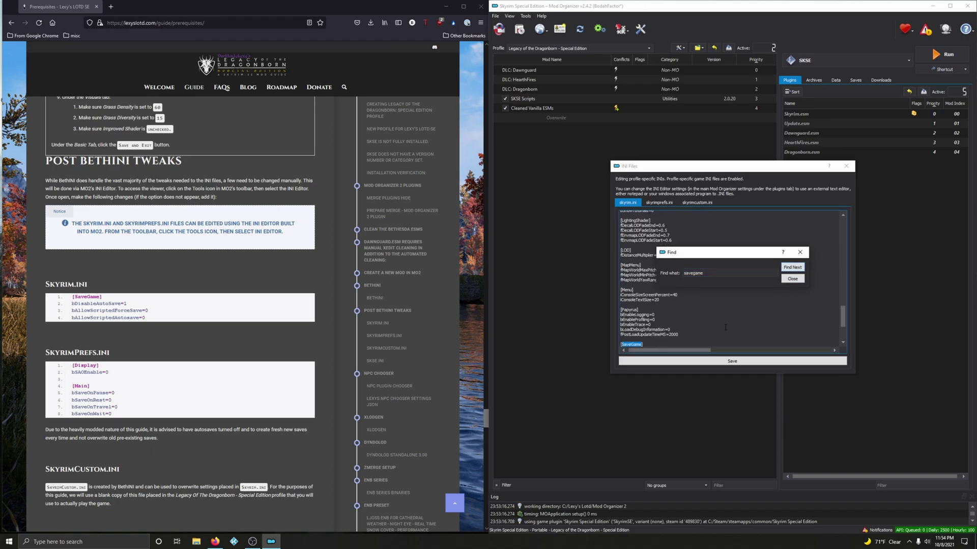
{"action": "left_click", "coordinate": [800, 252]}
{"action": "scroll", "coordinate": [802, 248], "scroll_direction": "down", "scroll_amount": 4}
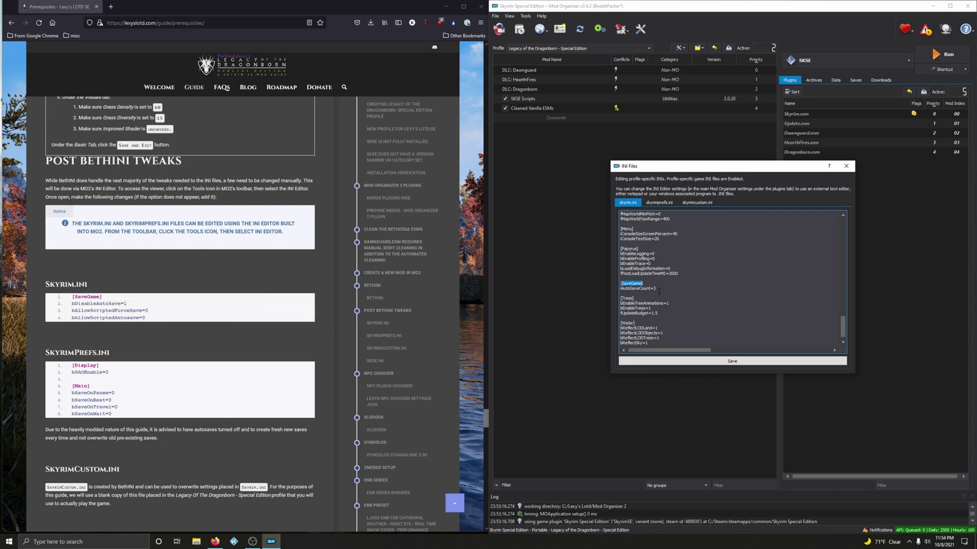
Copy the guide's Skyrim.ini settings block.
{"action": "left_click_drag", "start_coordinate": [127, 304], "coordinate": [116, 304]}
{"action": "left_click", "coordinate": [132, 304]}
{"action": "key", "text": "alt+Tab"}
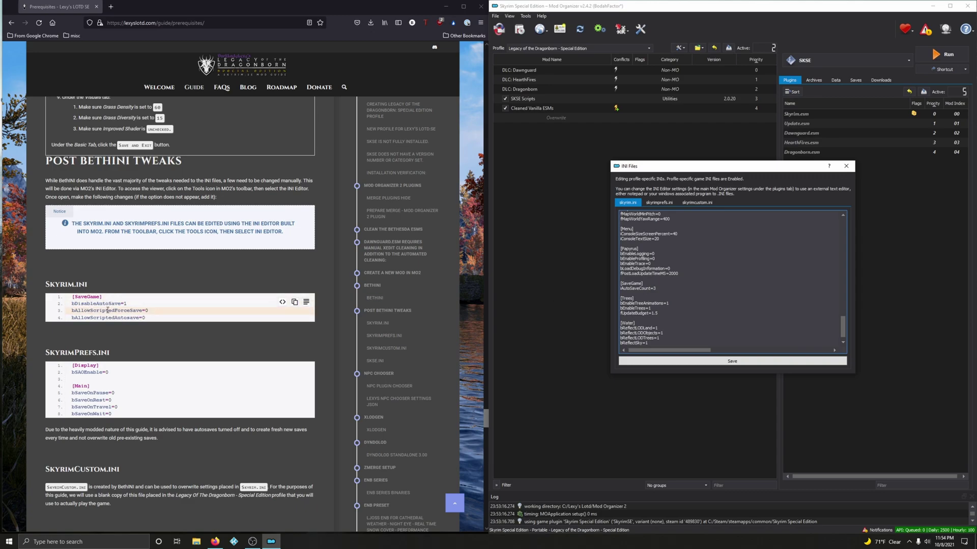
{"action": "left_click", "coordinate": [294, 302]}
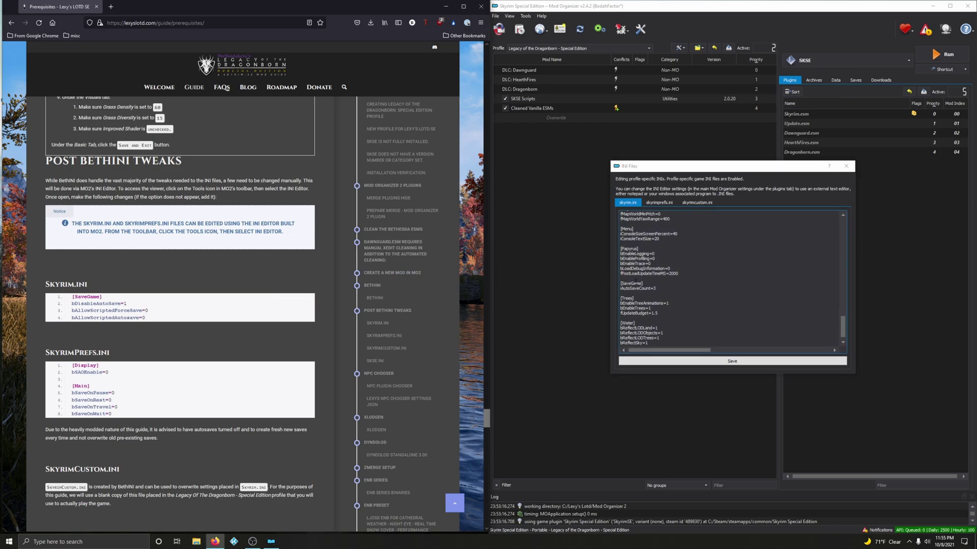
Paste the guide's block over the [SaveGame] header in skyrim.ini.
{"action": "left_click_drag", "start_coordinate": [663, 290], "coordinate": [615, 287]}
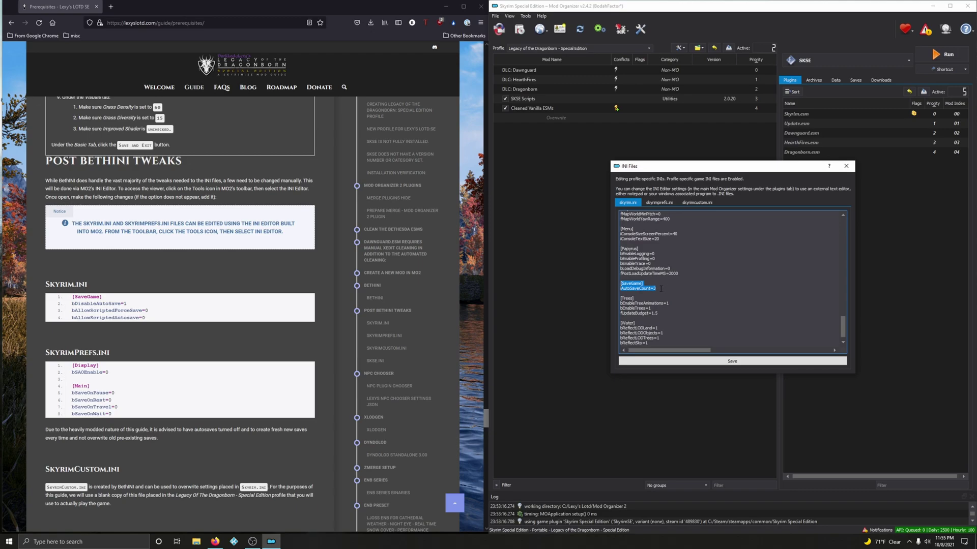
{"action": "left_click", "coordinate": [654, 291]}
{"action": "left_click_drag", "start_coordinate": [645, 283], "coordinate": [624, 283]}
{"action": "right_click", "coordinate": [624, 285]}
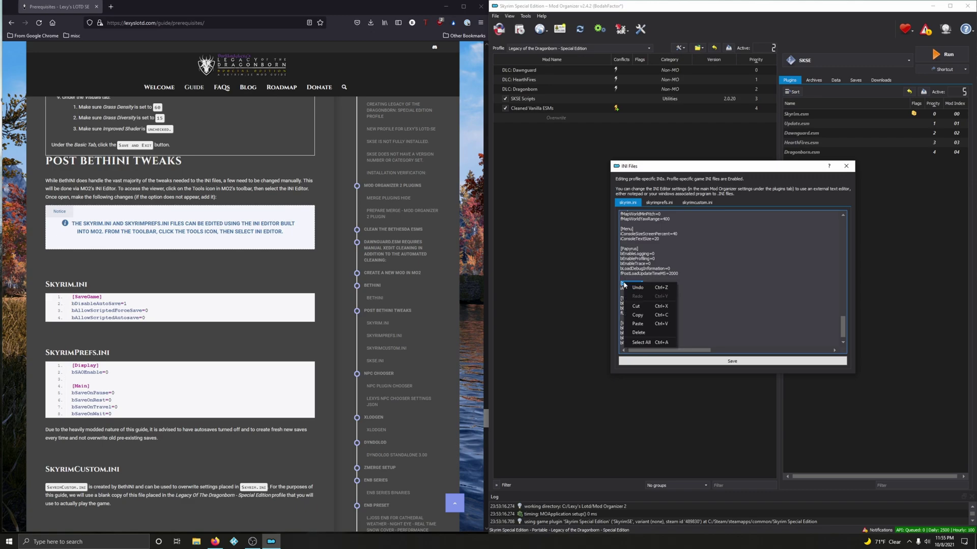
{"action": "left_click", "coordinate": [650, 324]}
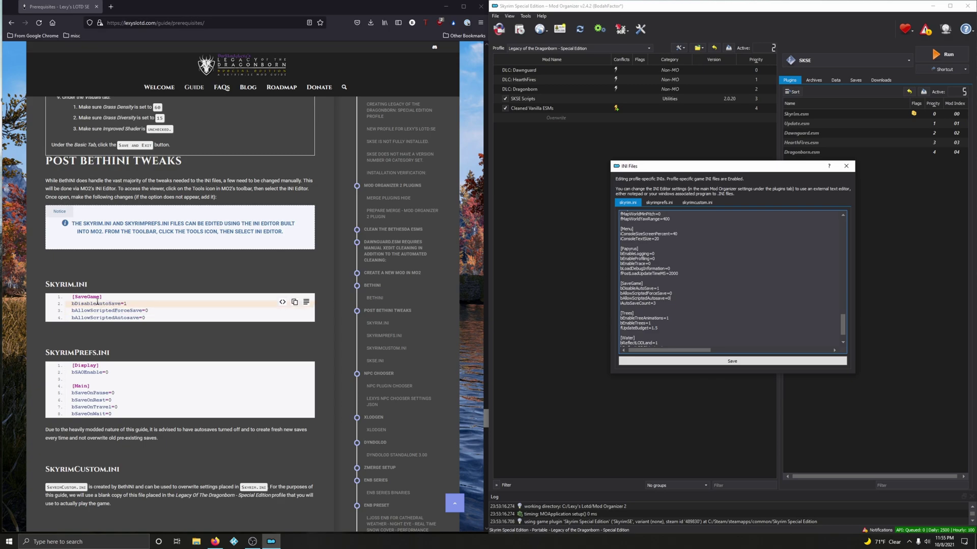
{"action": "scroll", "coordinate": [70, 350], "scroll_direction": "down", "scroll_amount": 3}
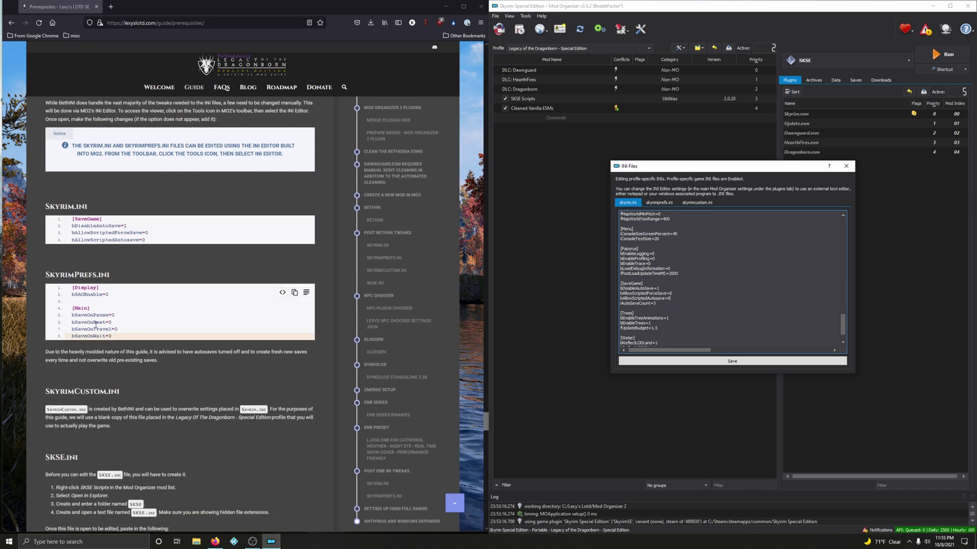
In skyrimprefs.ini, check that bSaveOnPause, bSaveOnRest, bSaveOnTravel and bSaveOnWait under [MAIN] read 0.
{"action": "left_click", "coordinate": [664, 203]}
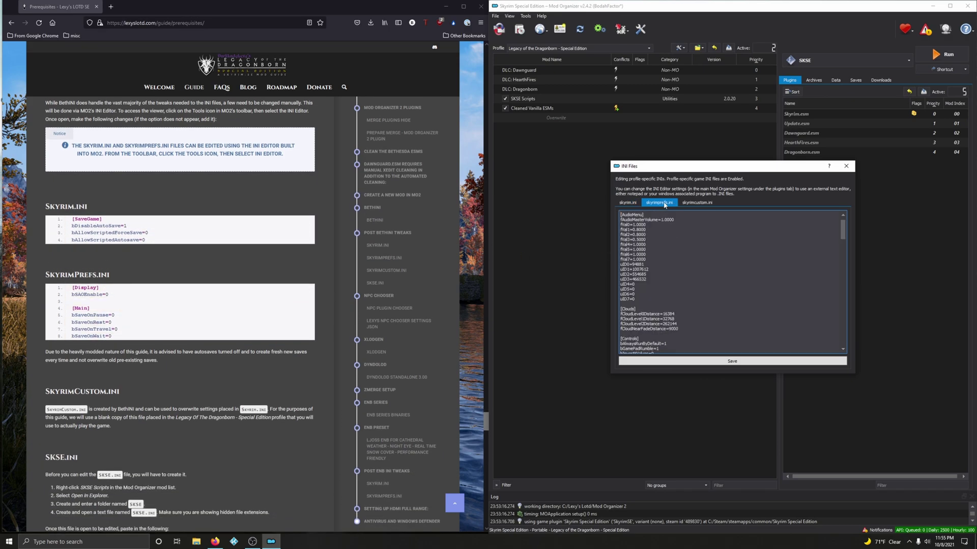
{"action": "scroll", "coordinate": [741, 285], "scroll_direction": "down", "scroll_amount": 5}
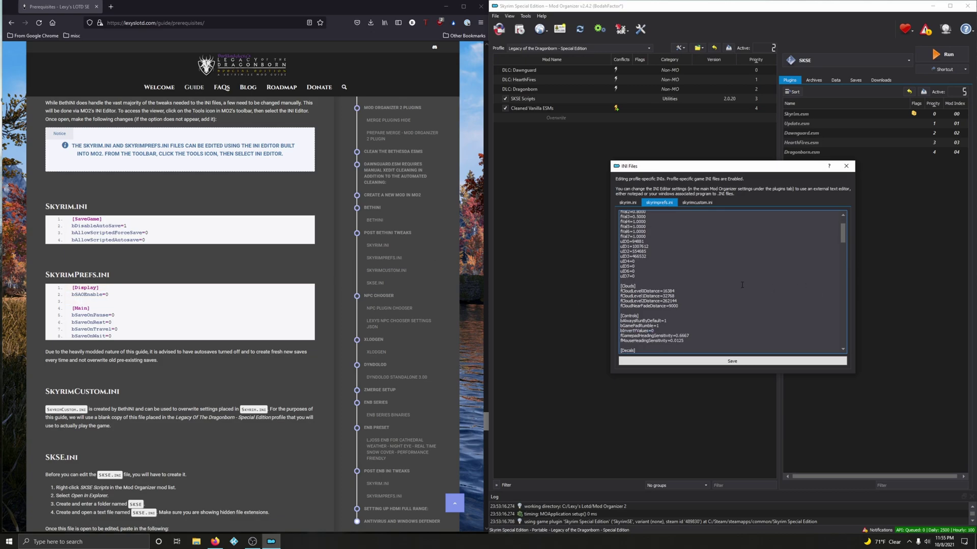
{"action": "scroll", "coordinate": [740, 284], "scroll_direction": "down", "scroll_amount": 3}
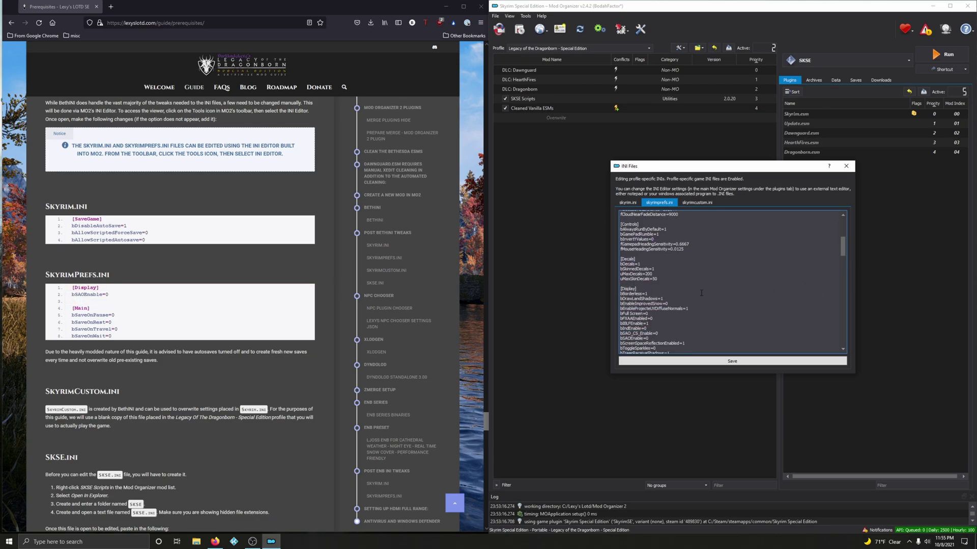
{"action": "scroll", "coordinate": [701, 293], "scroll_direction": "down", "scroll_amount": 5}
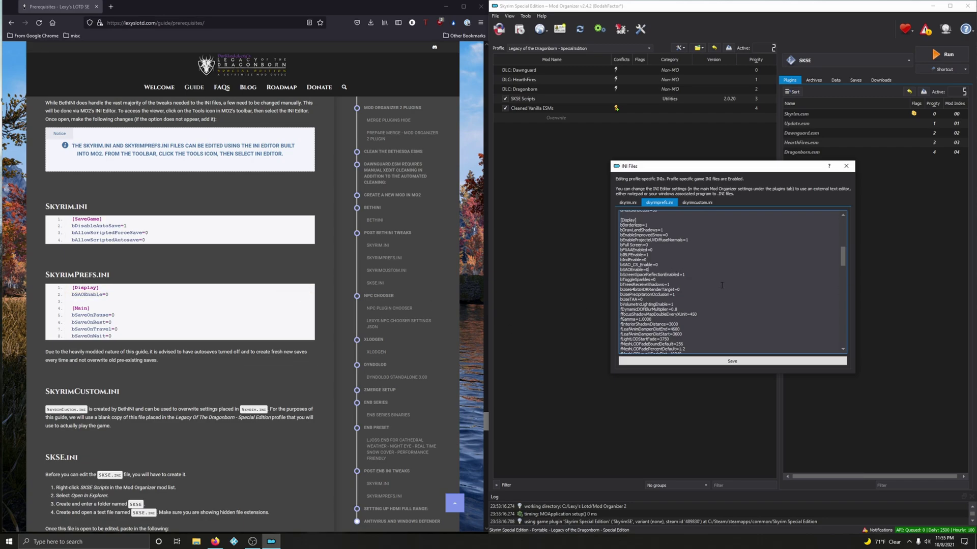
{"action": "scroll", "coordinate": [721, 285], "scroll_direction": "down", "scroll_amount": 15}
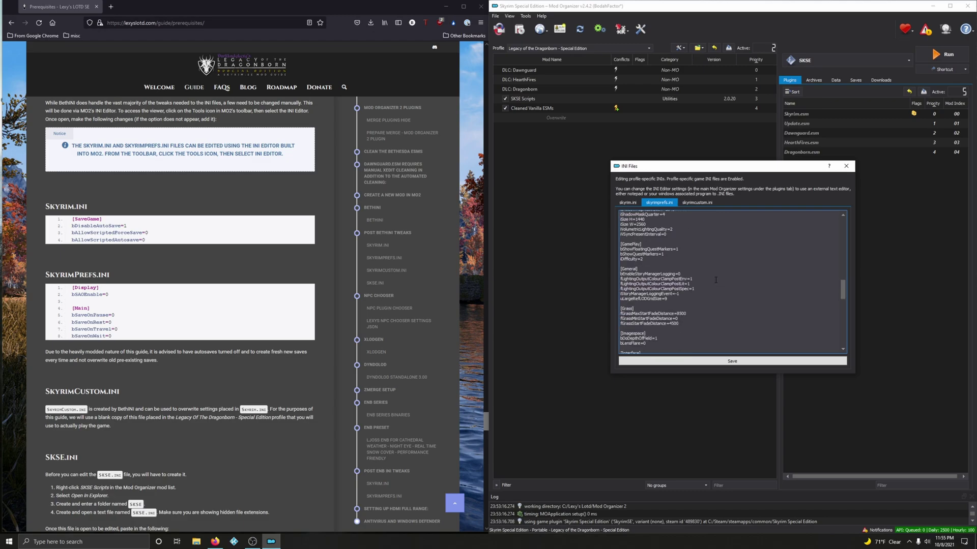
{"action": "scroll", "coordinate": [715, 280], "scroll_direction": "down", "scroll_amount": 15}
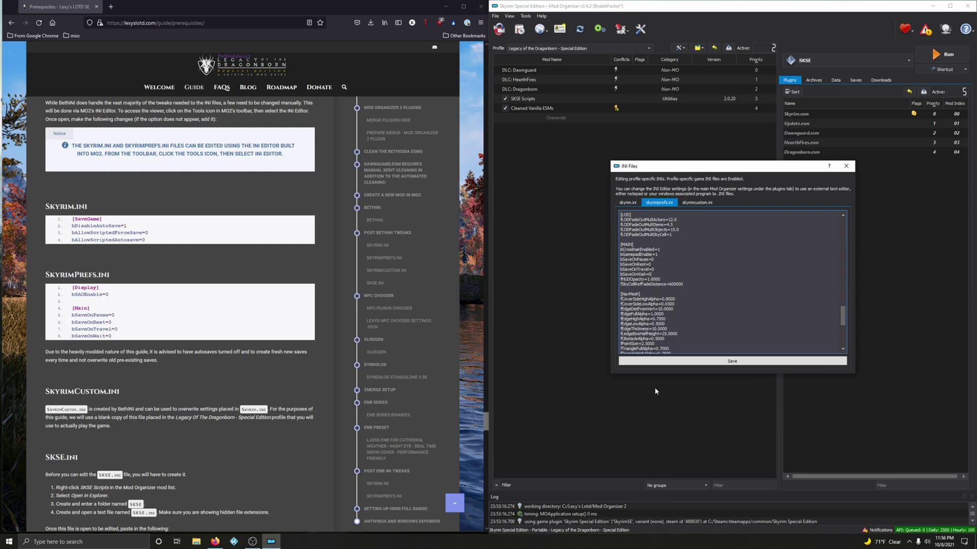
Save skyrim.ini, close the INI Files dialog confirming Yes, and reopen the INI Editor.
{"action": "left_click", "coordinate": [733, 361]}
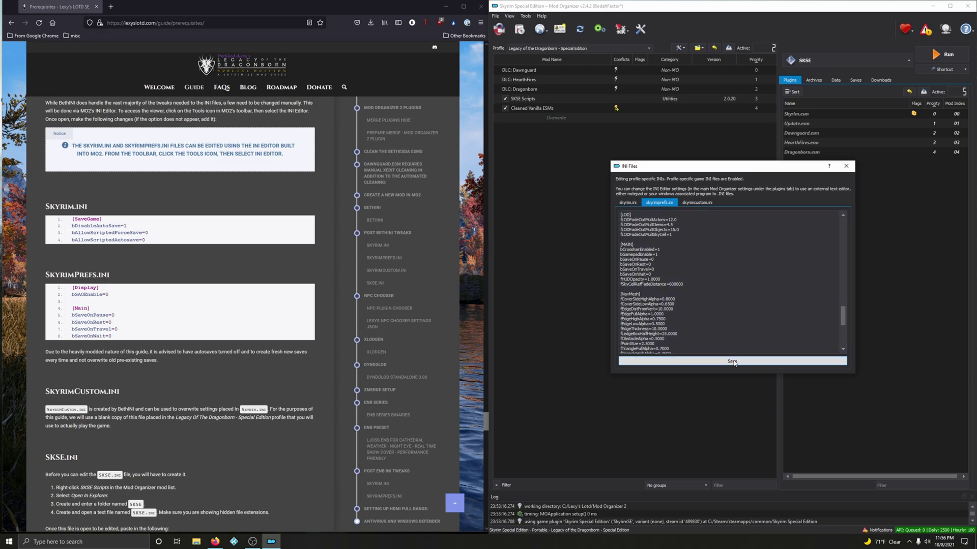
{"action": "left_click", "coordinate": [846, 166]}
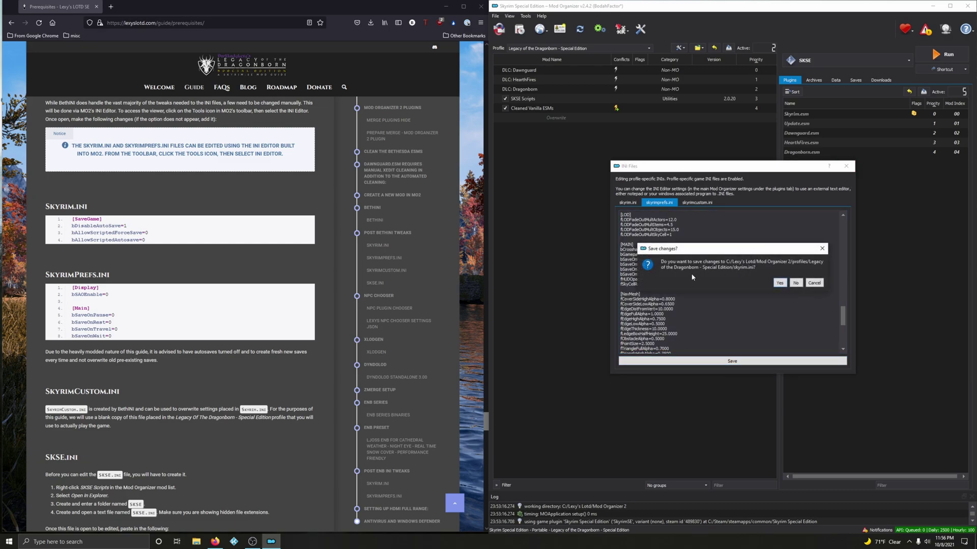
{"action": "left_click", "coordinate": [778, 284]}
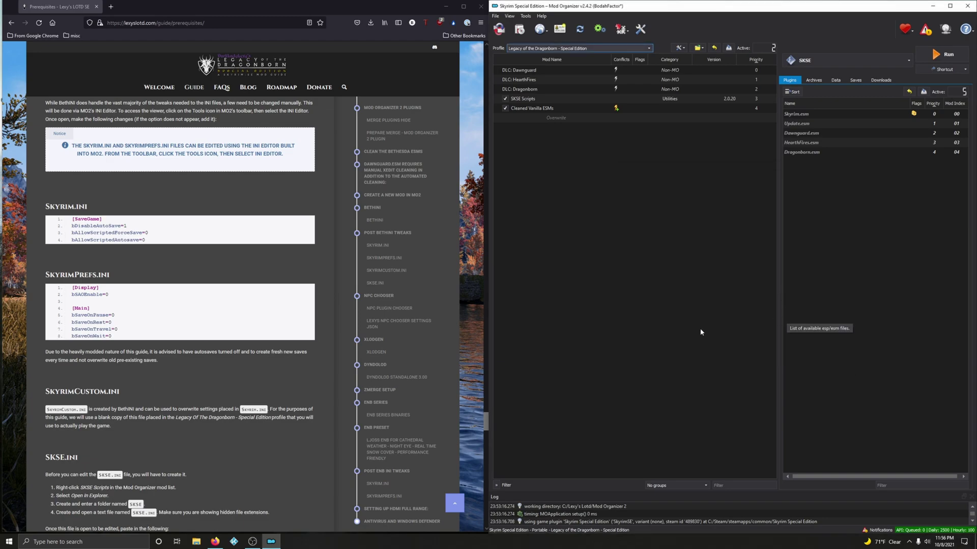
{"action": "scroll", "coordinate": [243, 315], "scroll_direction": "down", "scroll_amount": 3}
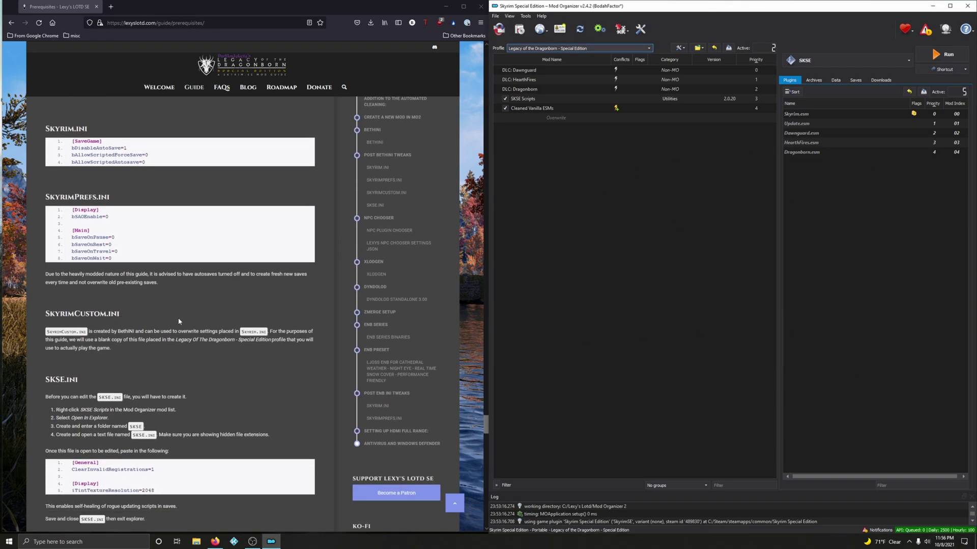
{"action": "left_click", "coordinate": [621, 29]}
{"action": "left_click", "coordinate": [636, 61]}
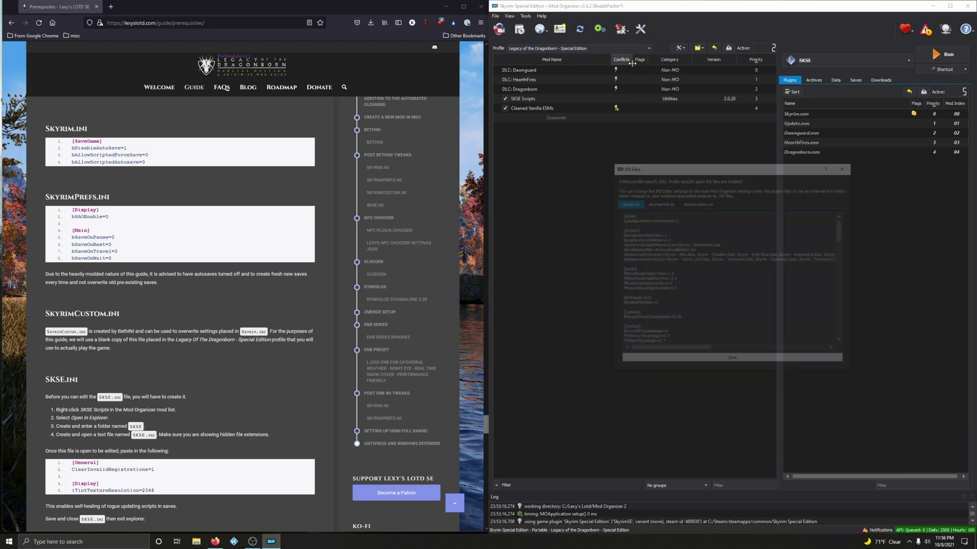